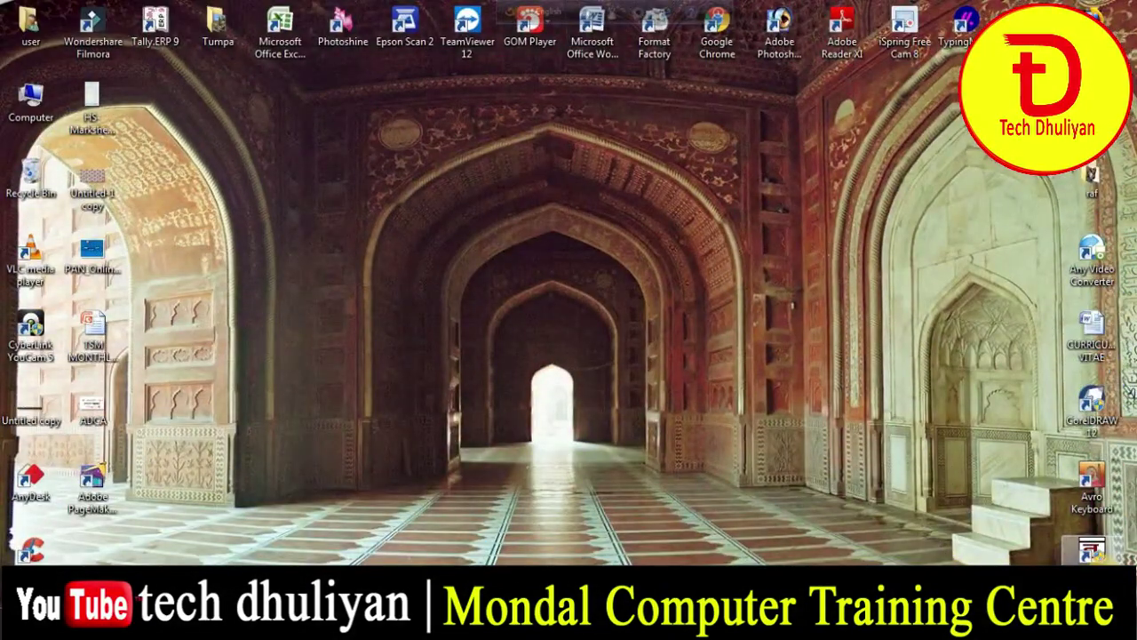
Launch BanglaWord from its desktop icon and maximize the window to full screen.
double_click(1092, 549)
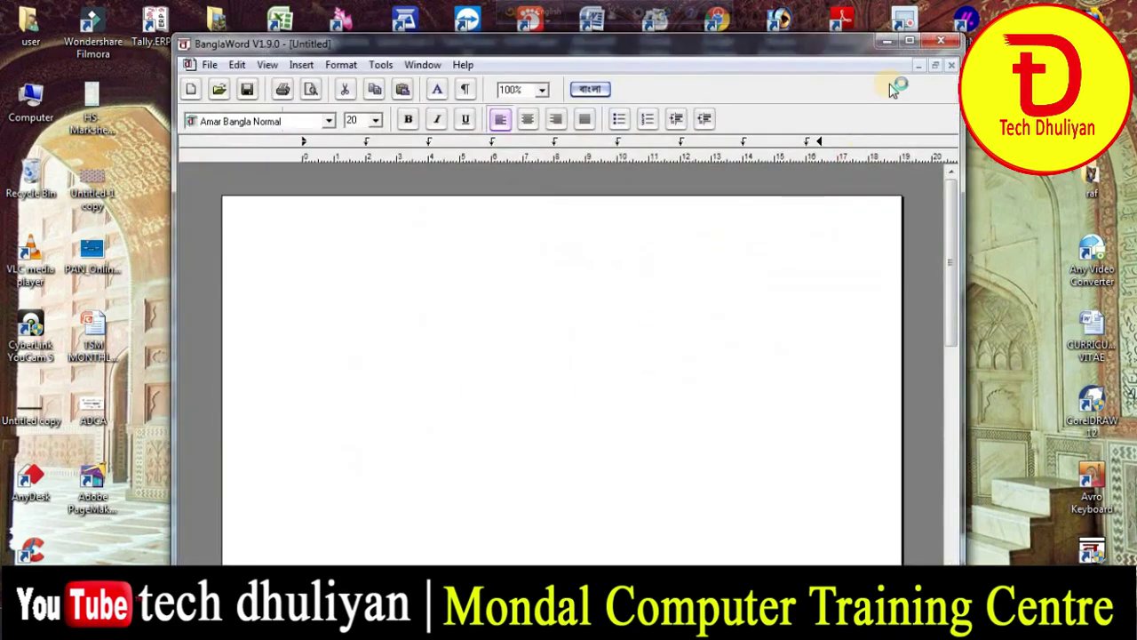
left_click(909, 43)
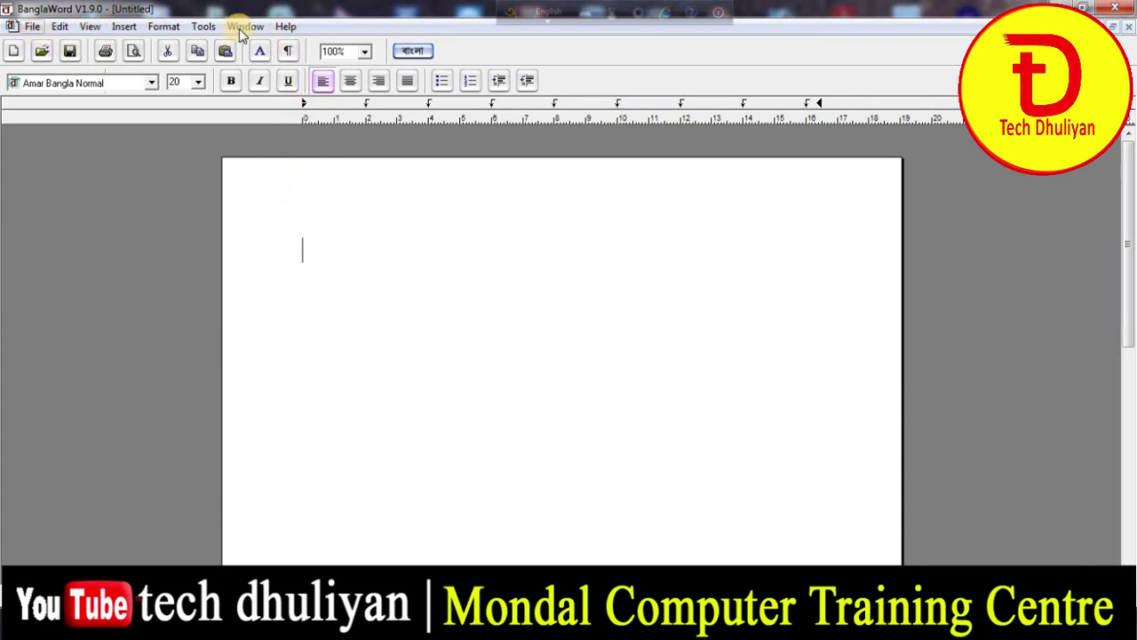
Open the BanglaWord user guide from the Help menu.
left_click(286, 27)
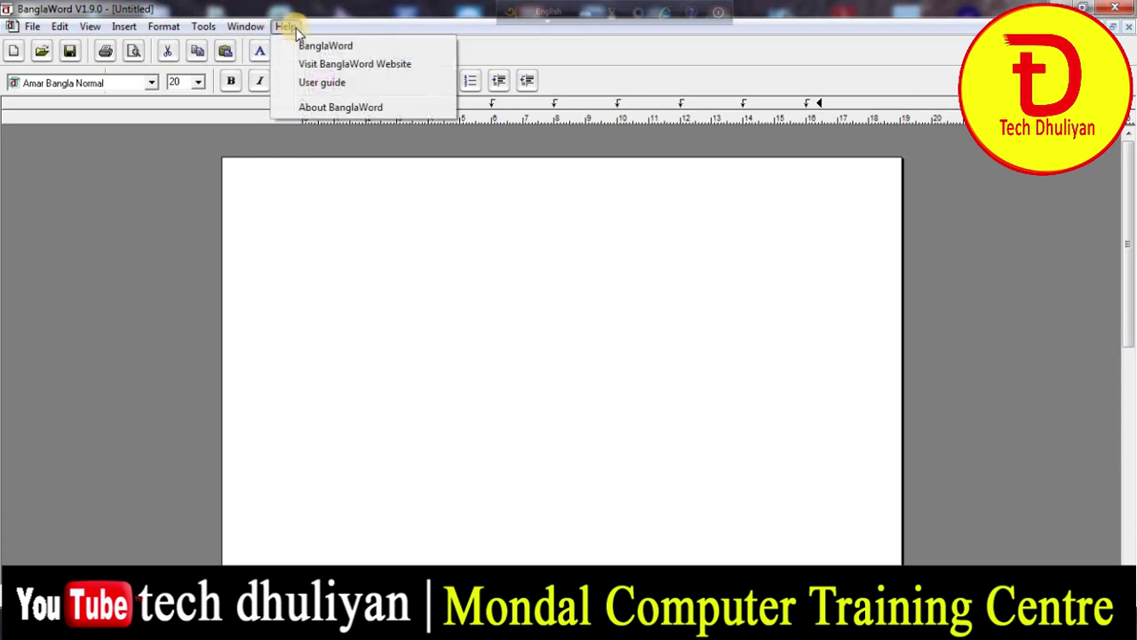
left_click(334, 86)
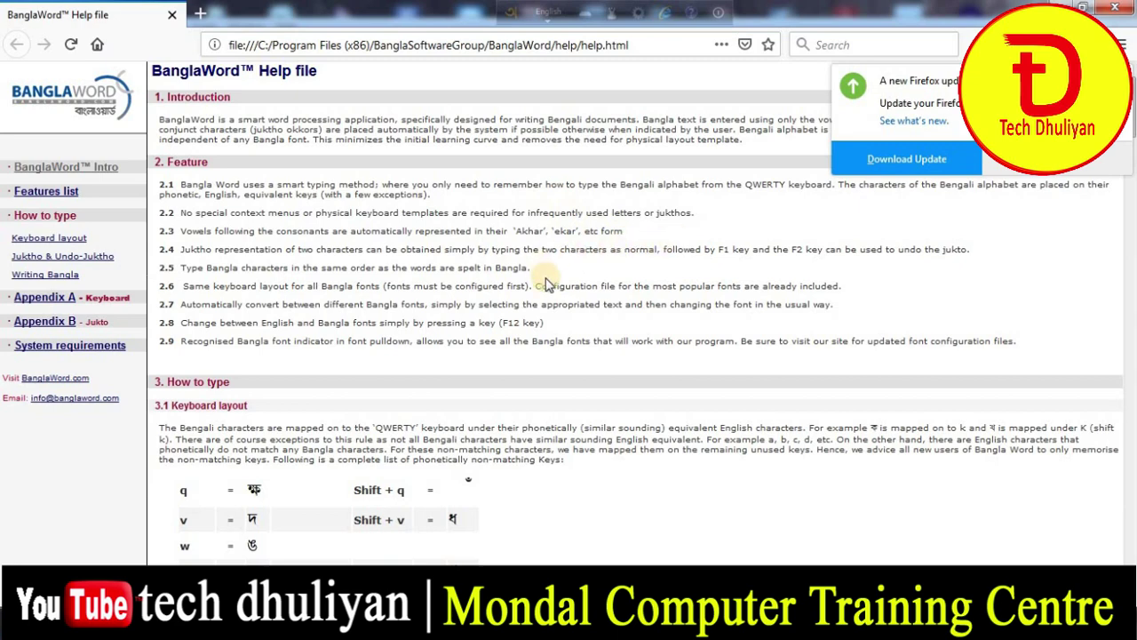
Scroll to the 3.1 Keyboard layout table and highlight the non-phonetic key rows from q.
scroll(520, 299, "down", 3)
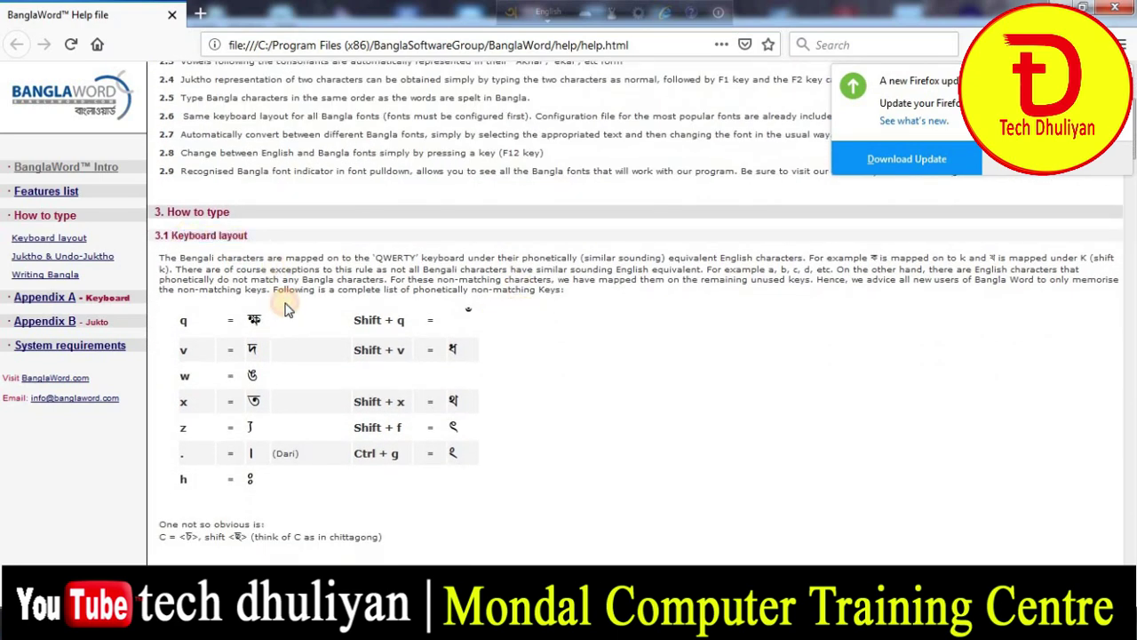
scroll(284, 311, "down", 2)
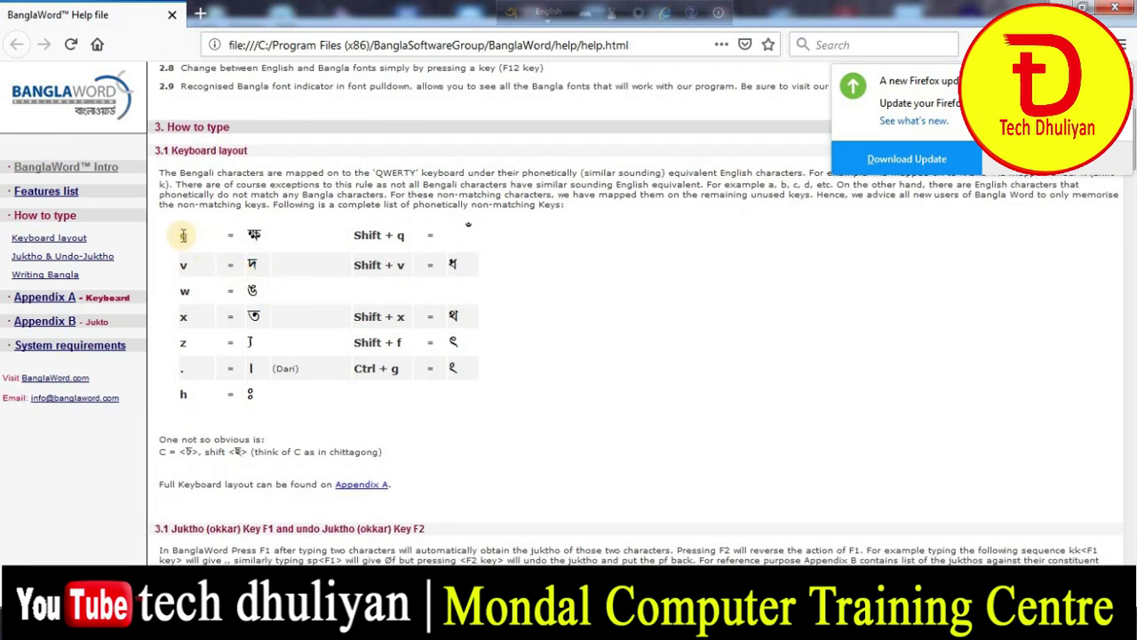
left_click_drag(181, 234, 373, 415)
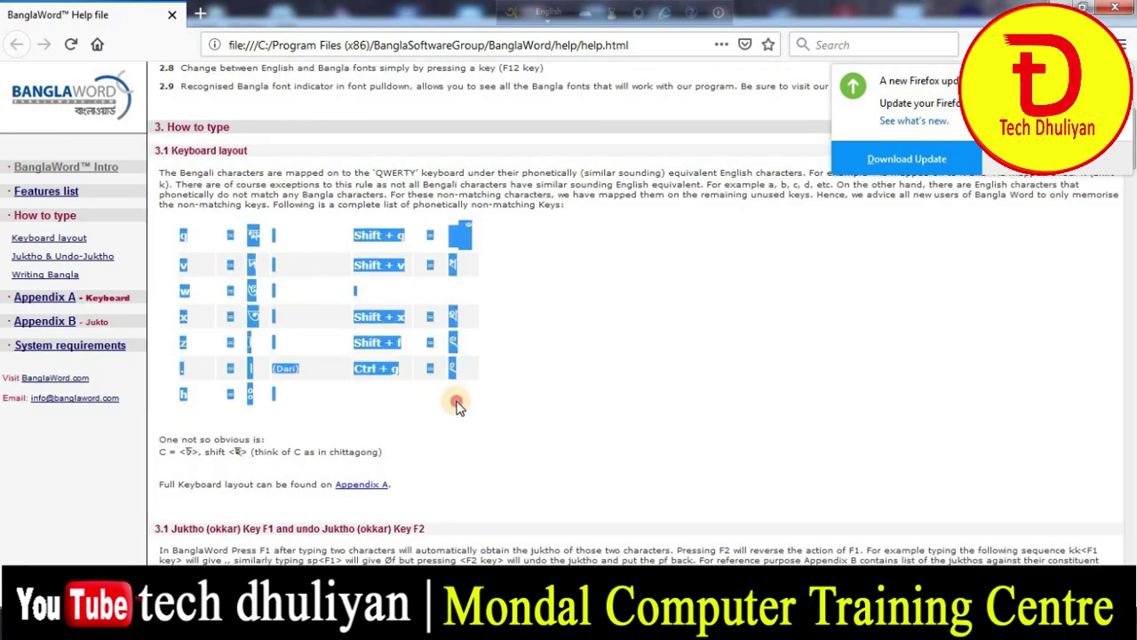
left_click(373, 416)
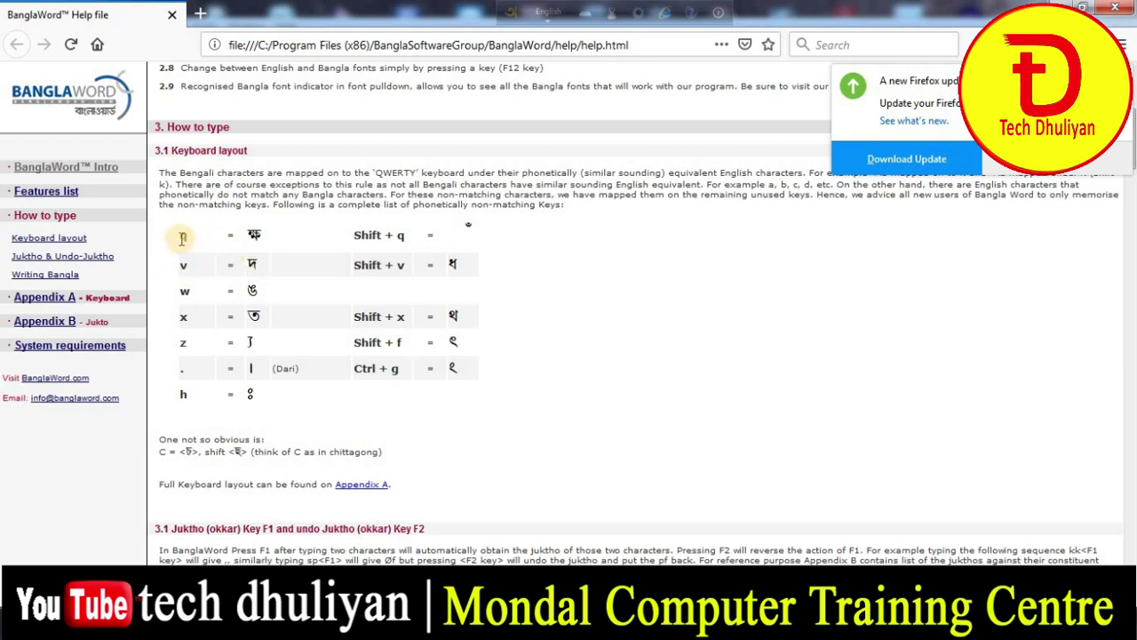
left_click_drag(190, 247, 394, 406)
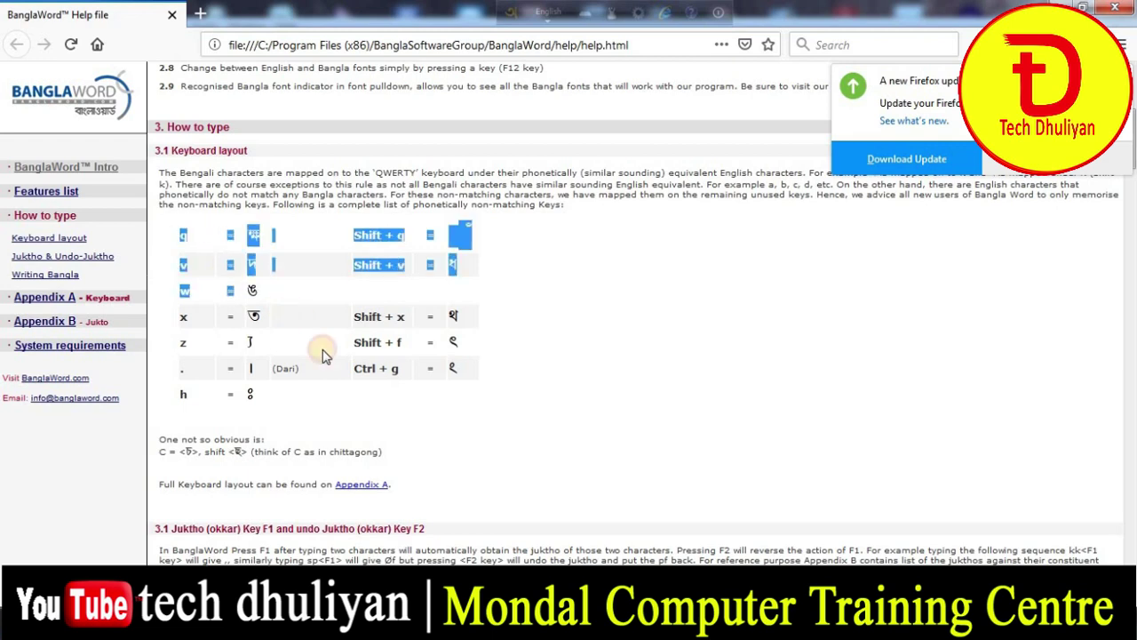
left_click(397, 411)
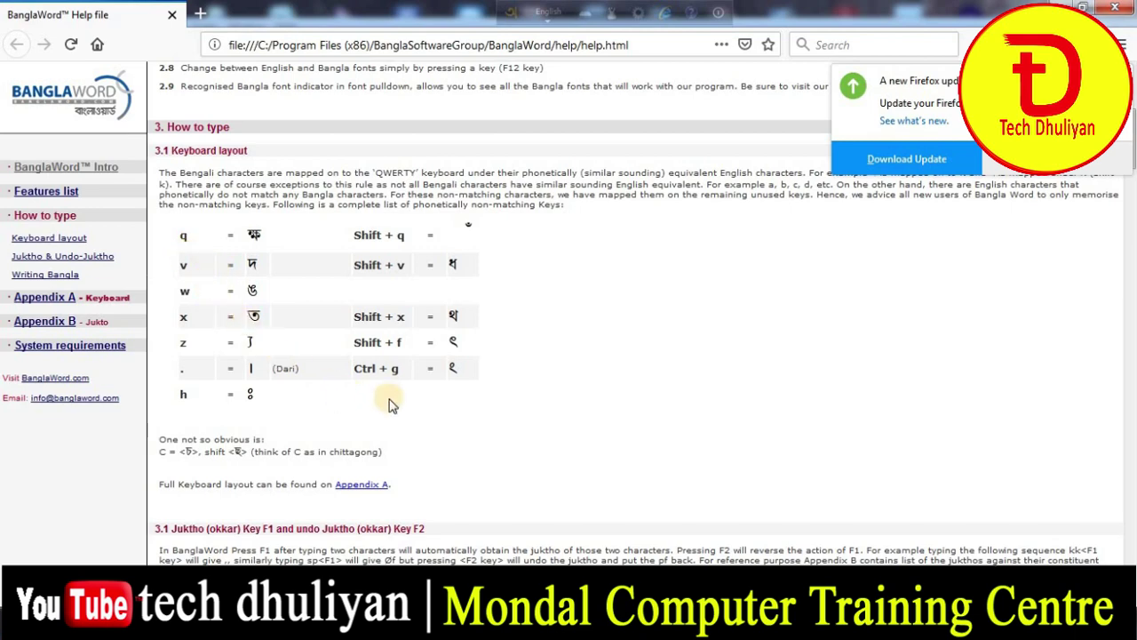
scroll(418, 407, "down", 2)
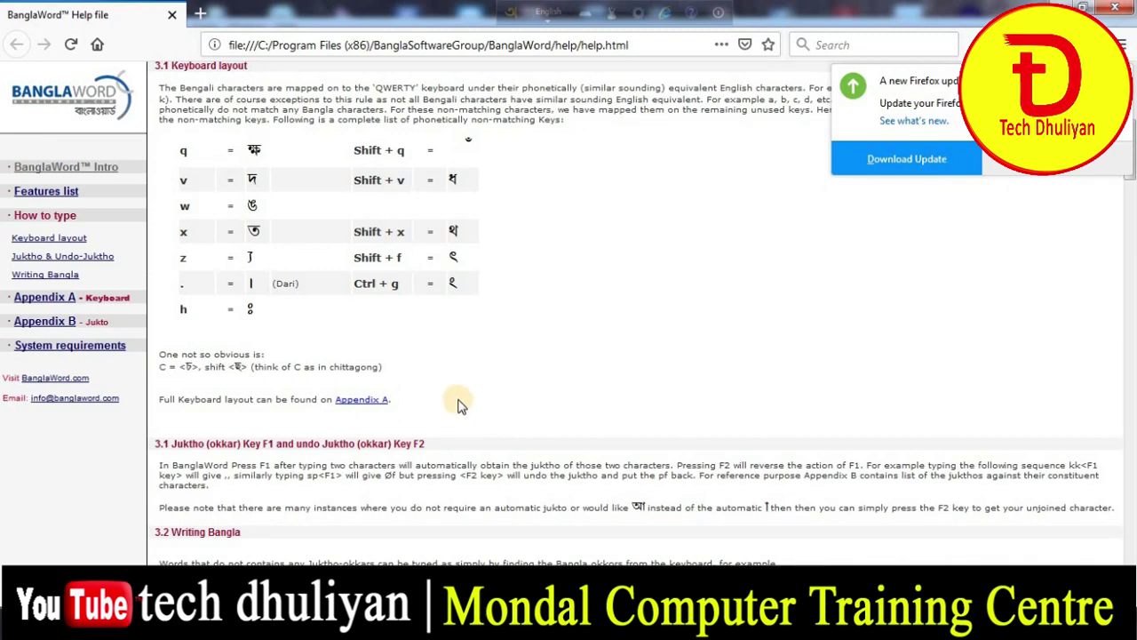
Scroll to 3.2 Writing Bangla and highlight the example word আব্দুল.
scroll(404, 363, "down", 2)
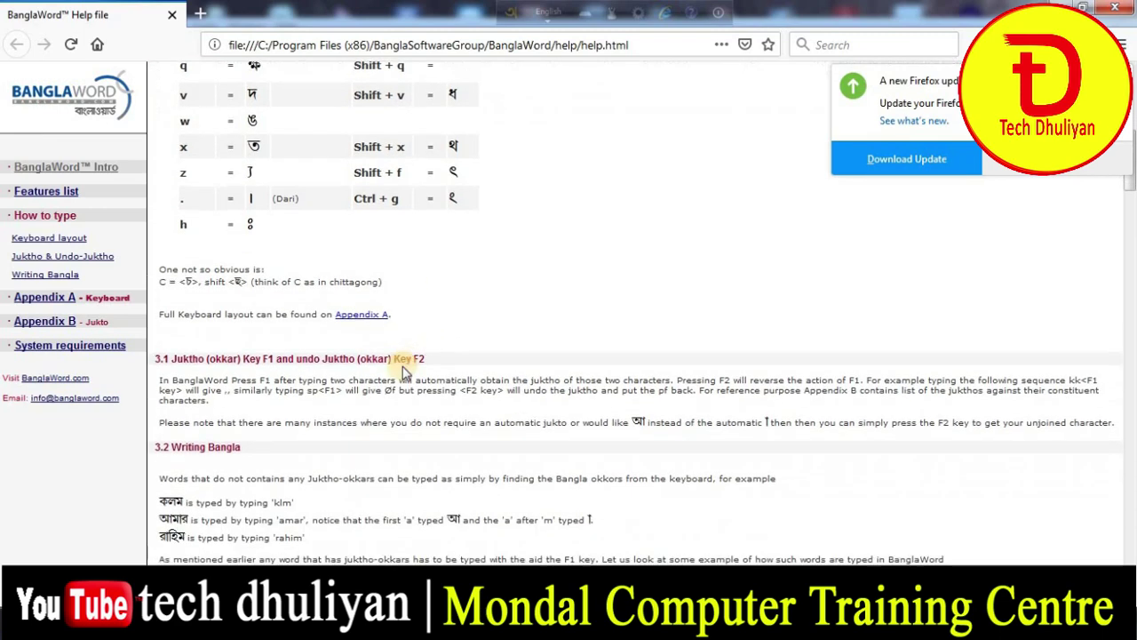
scroll(396, 364, "down", 2)
scroll(393, 365, "down", 1)
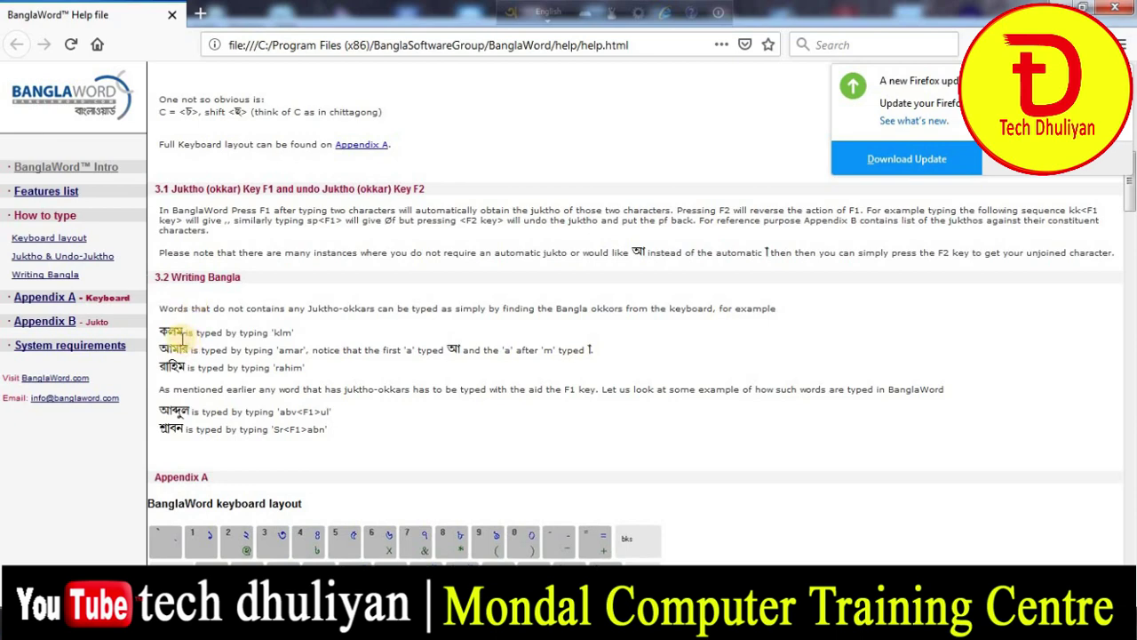
scroll(182, 338, "down", 2)
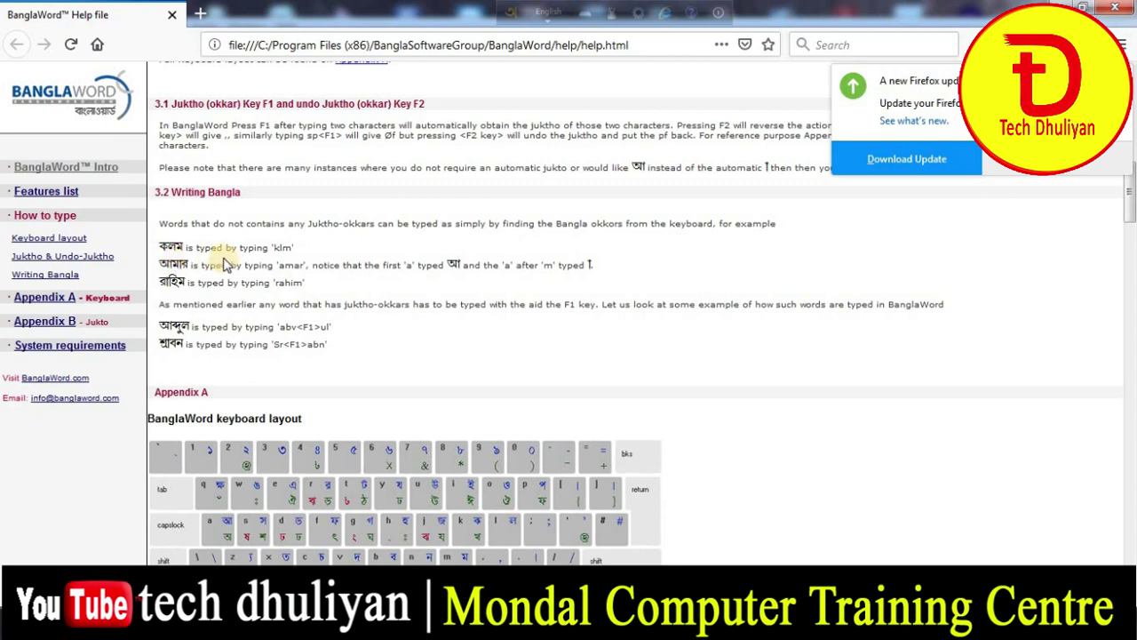
scroll(311, 310, "down", 2)
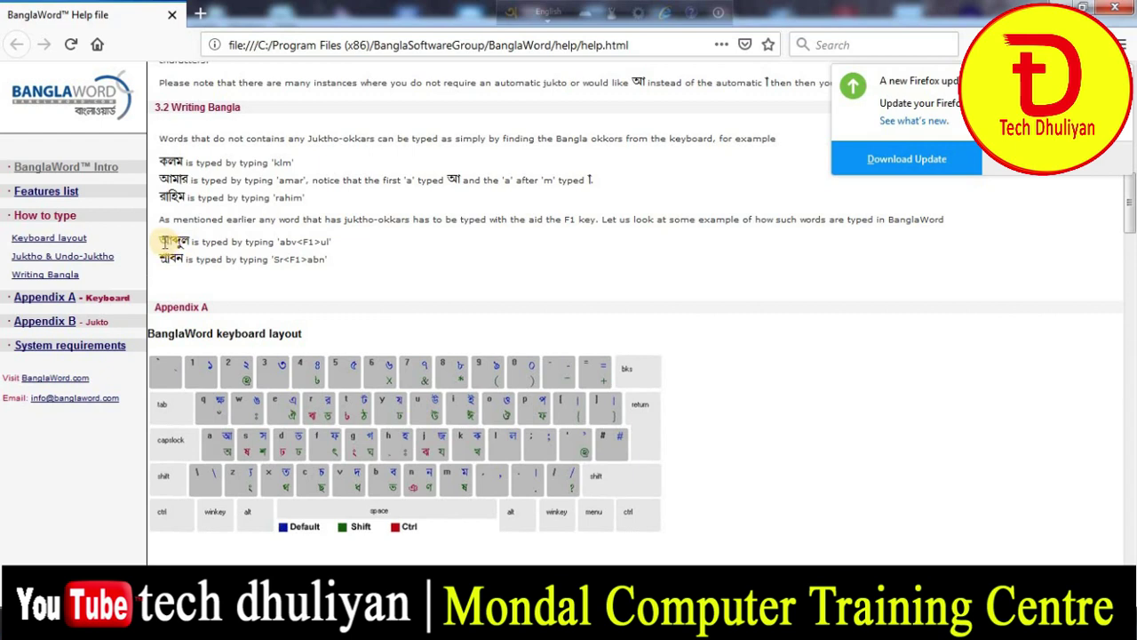
left_click_drag(161, 240, 189, 241)
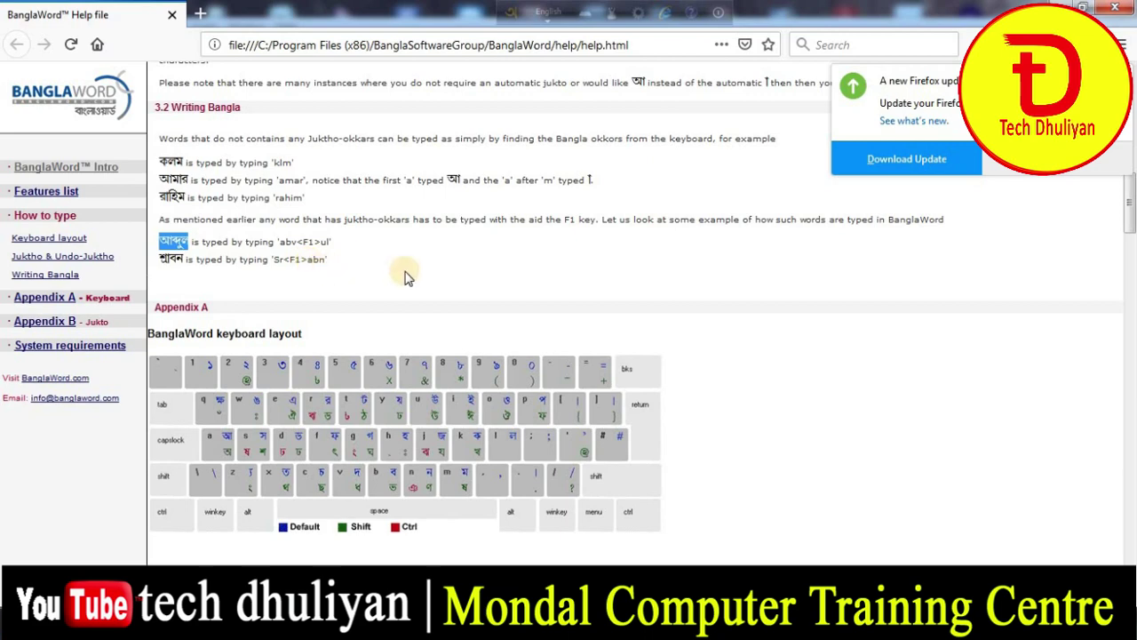
Scroll through the Appendix A key layout and character-to-key tables, then close Firefox.
scroll(439, 317, "down", 2)
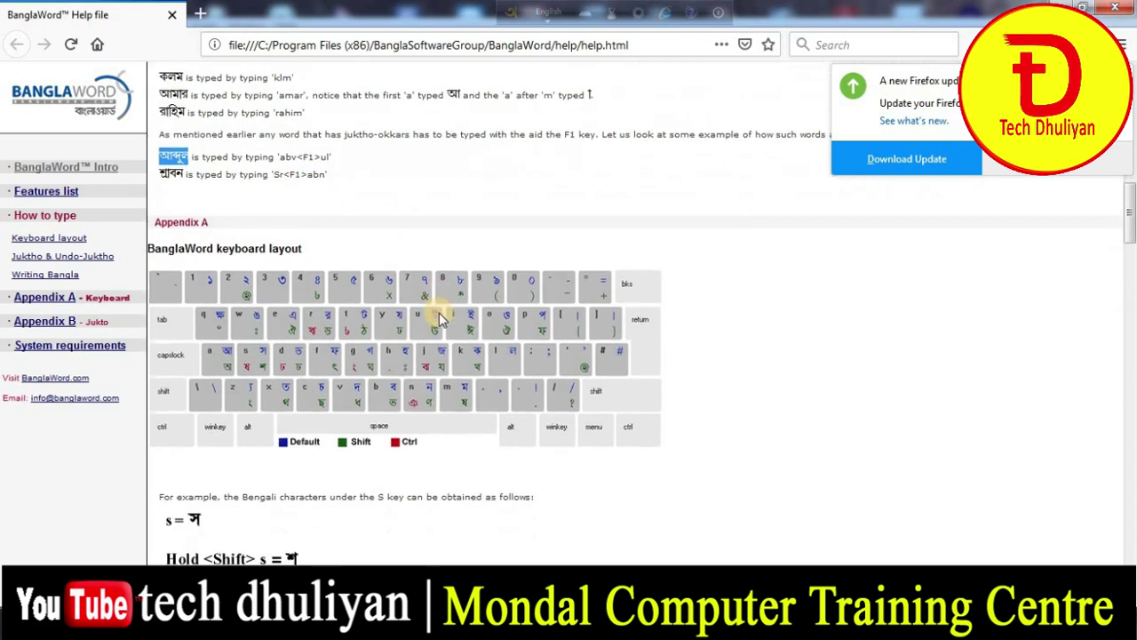
scroll(439, 317, "down", 1)
scroll(439, 317, "down", 2)
scroll(439, 317, "down", 2)
scroll(439, 316, "down", 2)
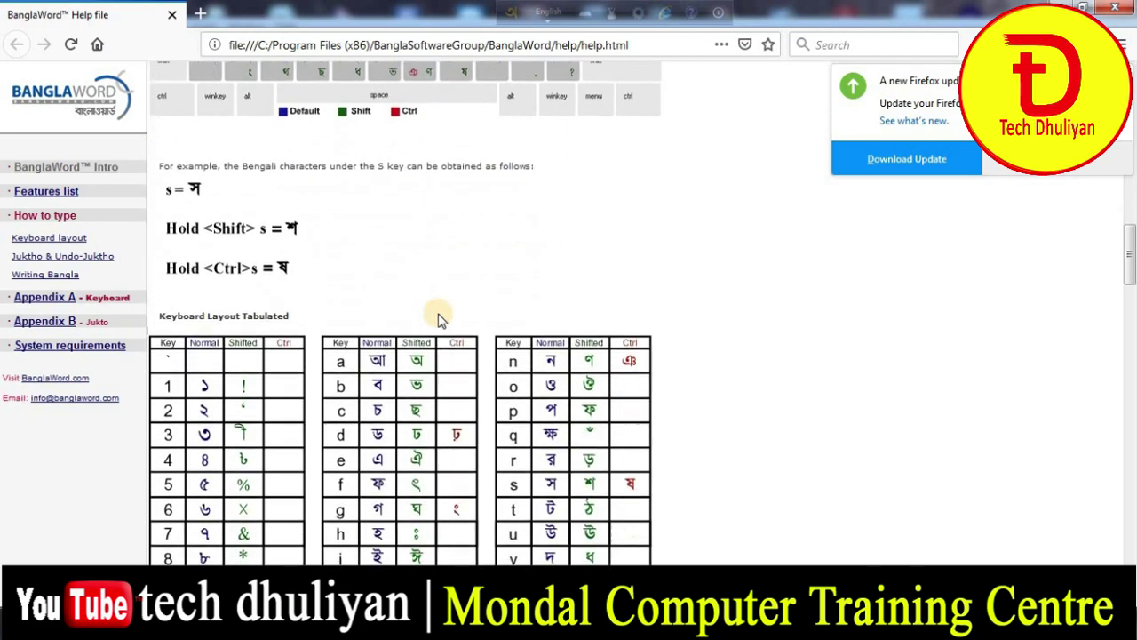
scroll(439, 313, "down", 2)
scroll(439, 312, "down", 1)
scroll(422, 304, "down", 1)
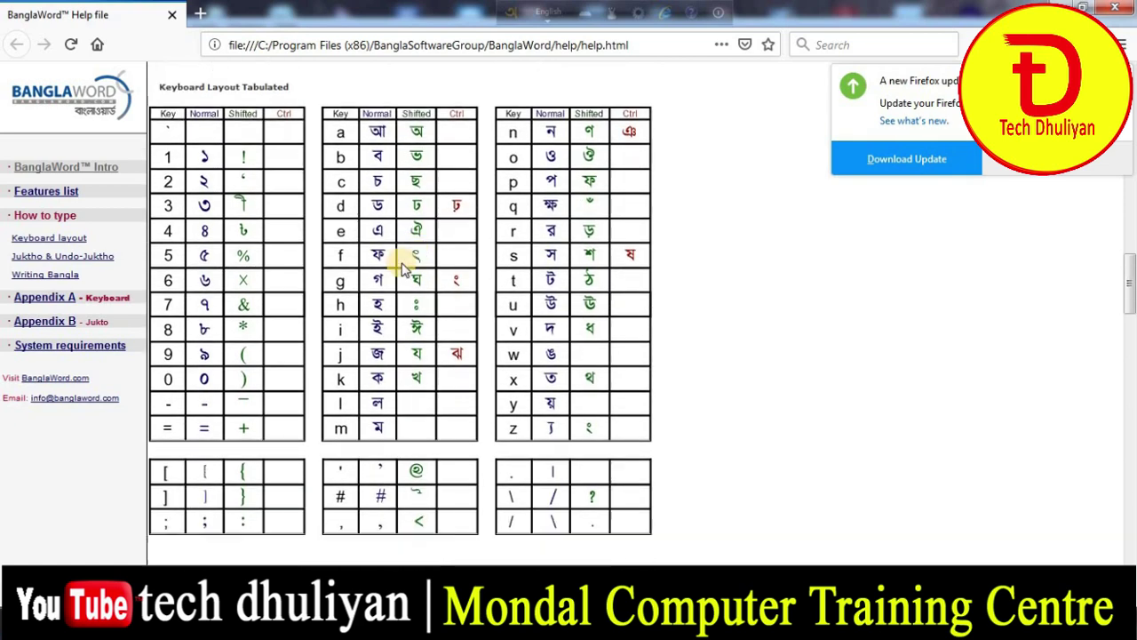
scroll(417, 226, "down", 1)
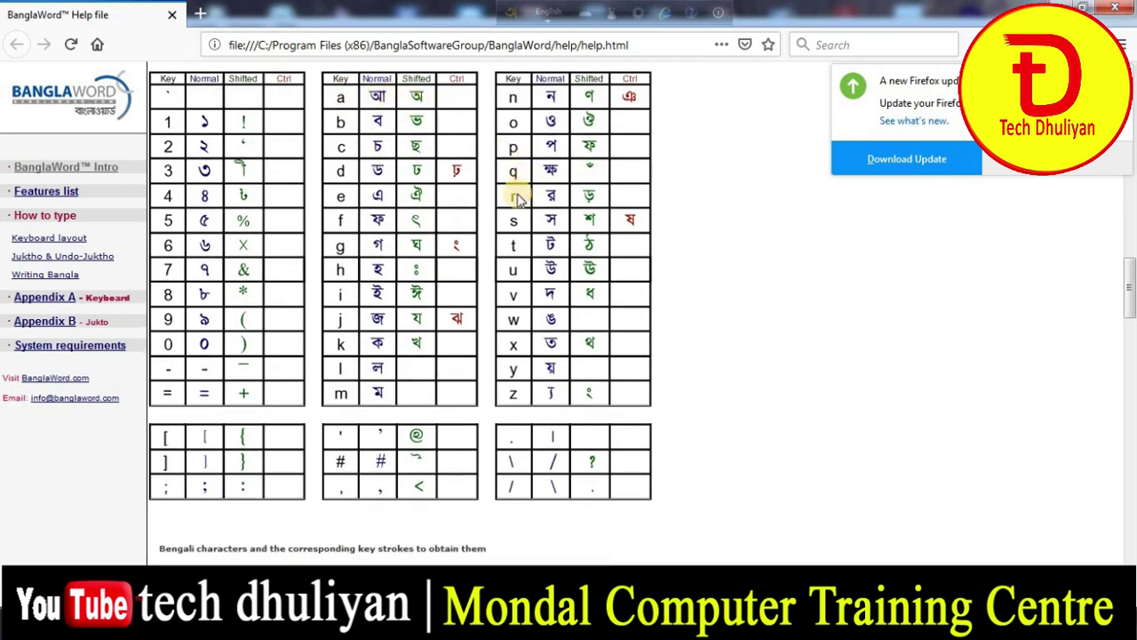
scroll(507, 213, "down", 3)
scroll(508, 223, "down", 2)
scroll(503, 227, "down", 3)
scroll(502, 227, "down", 3)
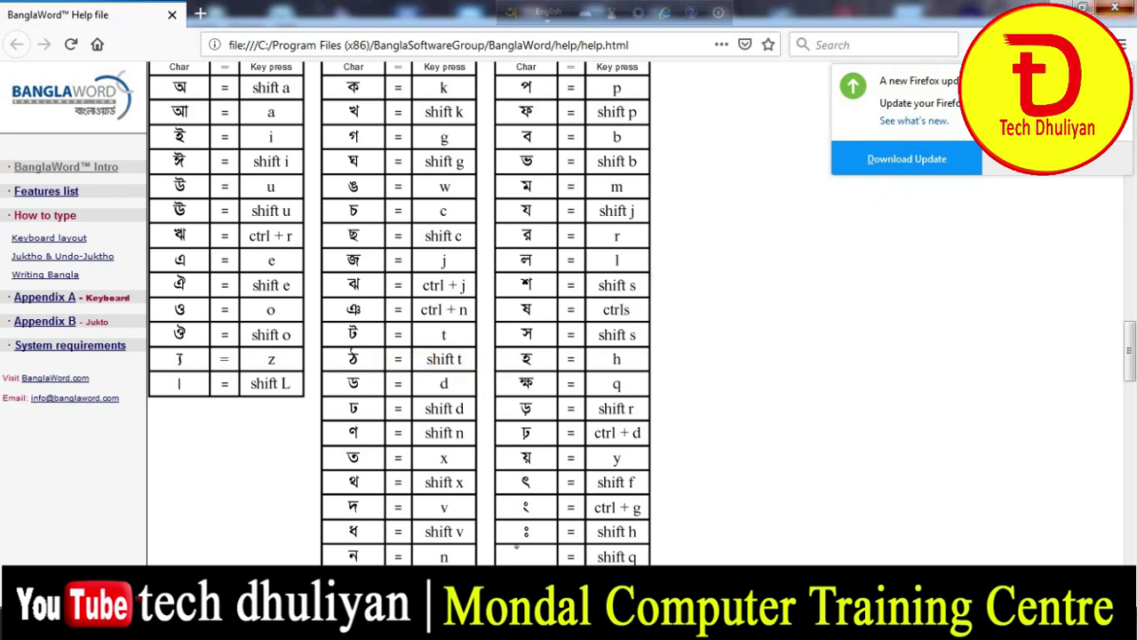
left_click(1118, 8)
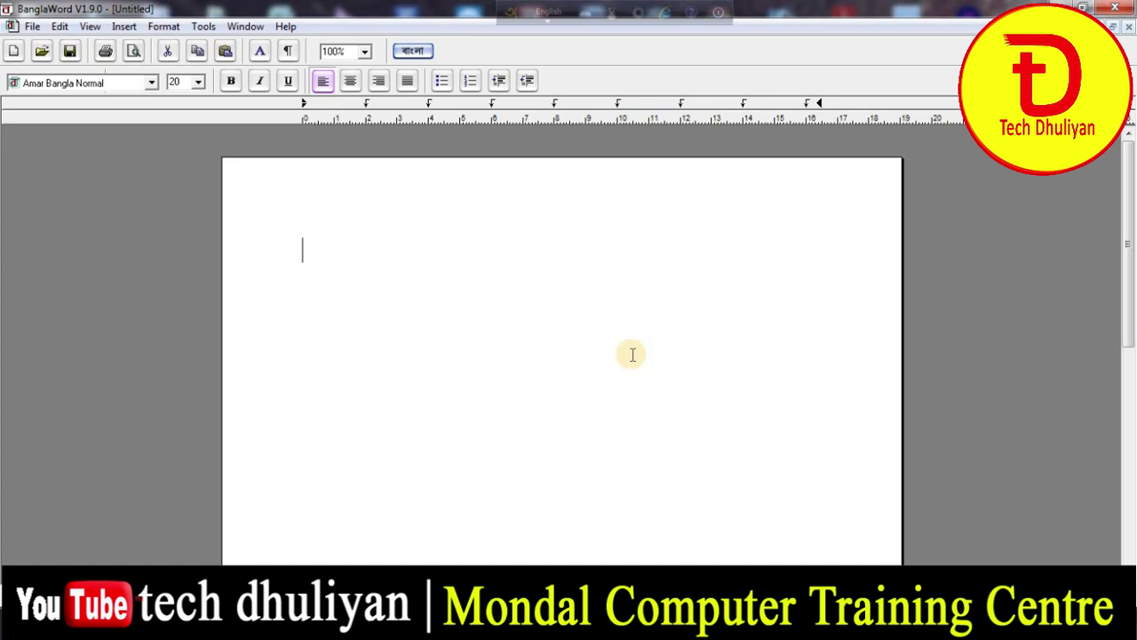
Type 'আমাদের কম্পিউটার সেন্টারের নাম হল' and begin line two with 'মন্ডল কম্পিউটার'.
type("ama")
type("der")
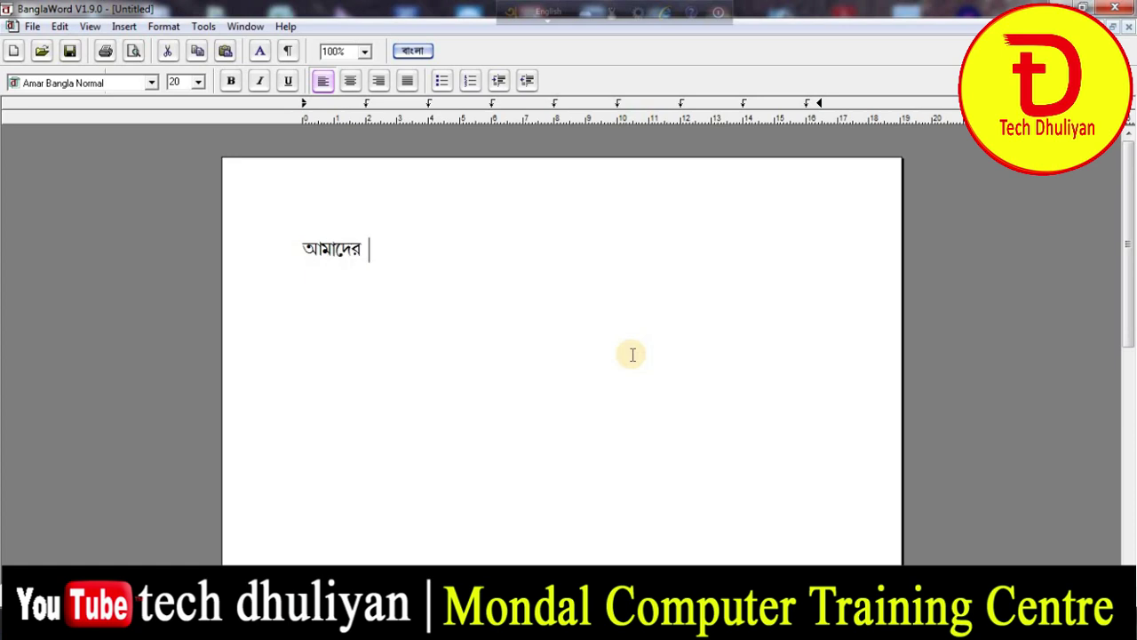
type(" kmp")
key("BackSpace")
type("i")
type("uTar")
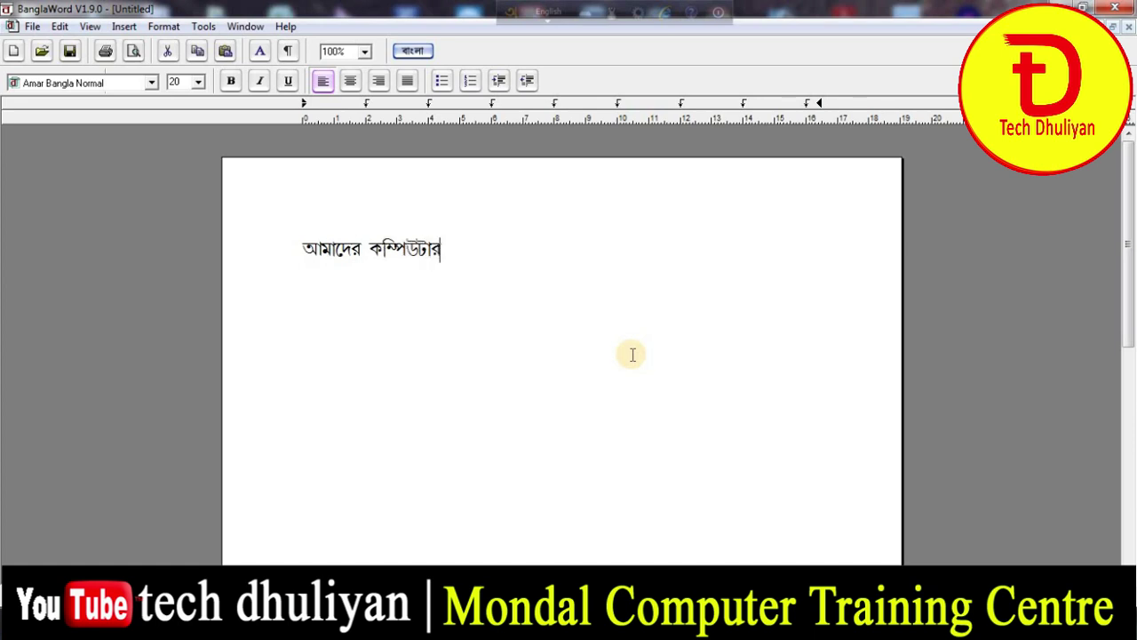
type(" sen")
type("T")
type("ar")
type("r")
type("ের নাম")
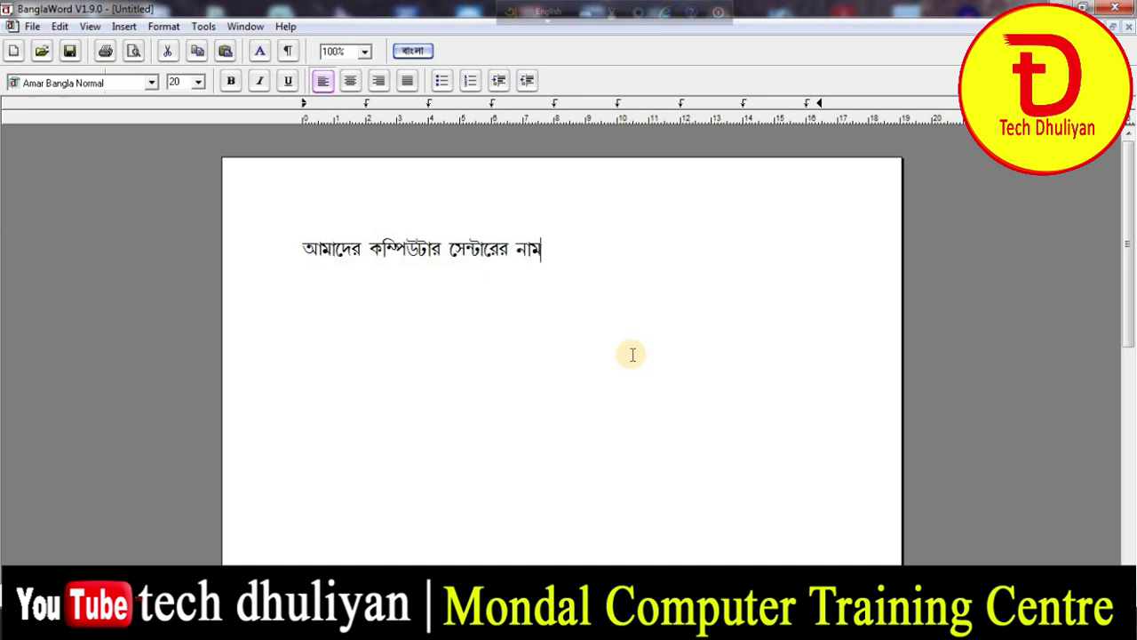
type(" হল")
type("মনড")
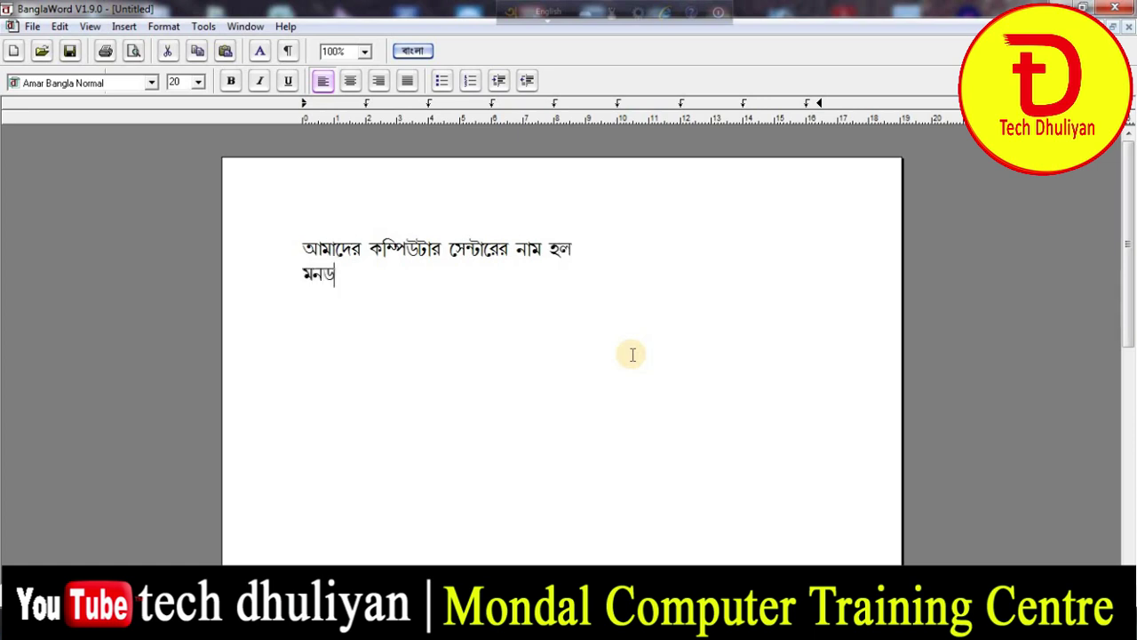
type("ল ")
type("কম্পিউটা")
type("র ট্র")
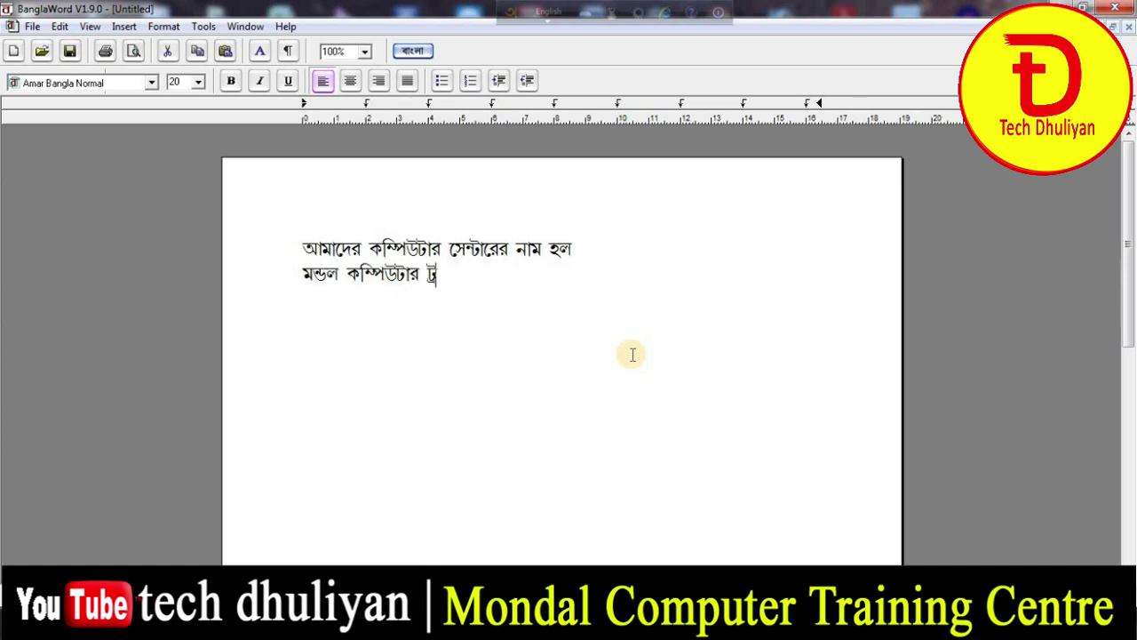
type("ে")
type("নি")
Complete line two as 'মন্ডল কম্পিউটার ট্রেনিং সেন্টার' and start a new line.
key("BackSpace")
key("BackSpace")
type("নি")
type("ং")
type(" সেনট")
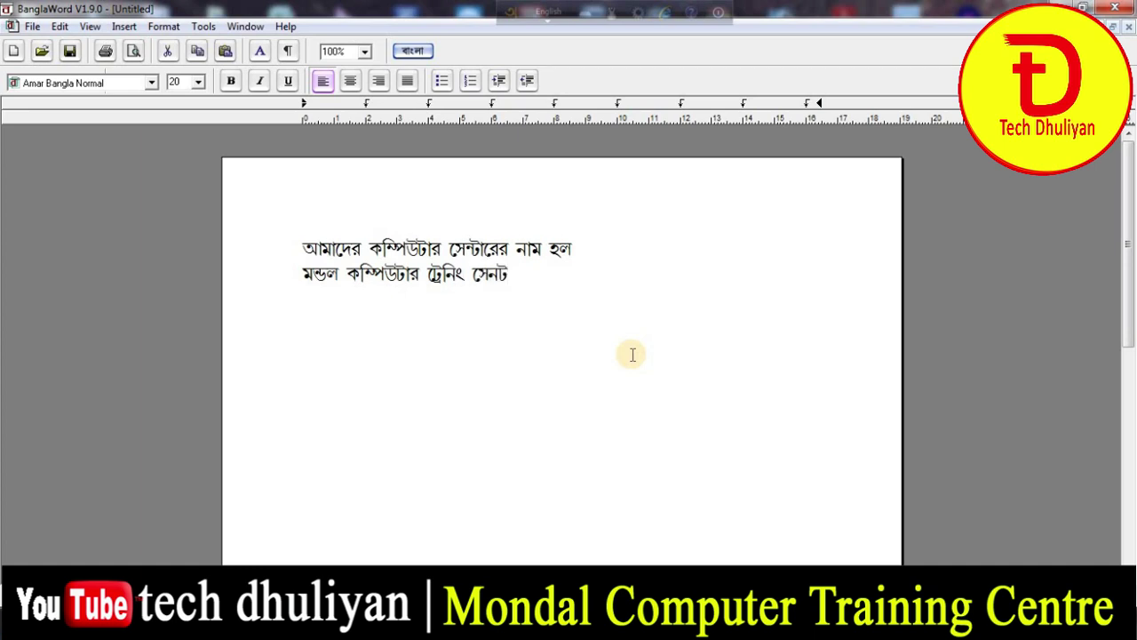
type("্ার")
key("Return")
Type the centre's address ending with its PIN code on line three, fixing typos.
type("গরু")
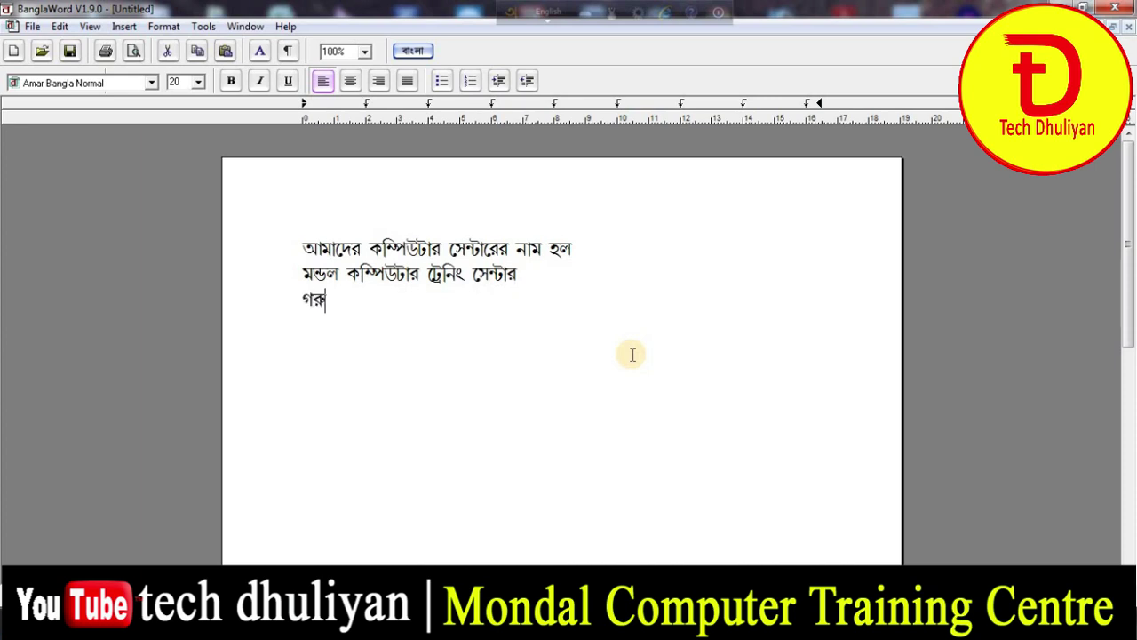
type("হাট, ")
type("ধুলিয়")
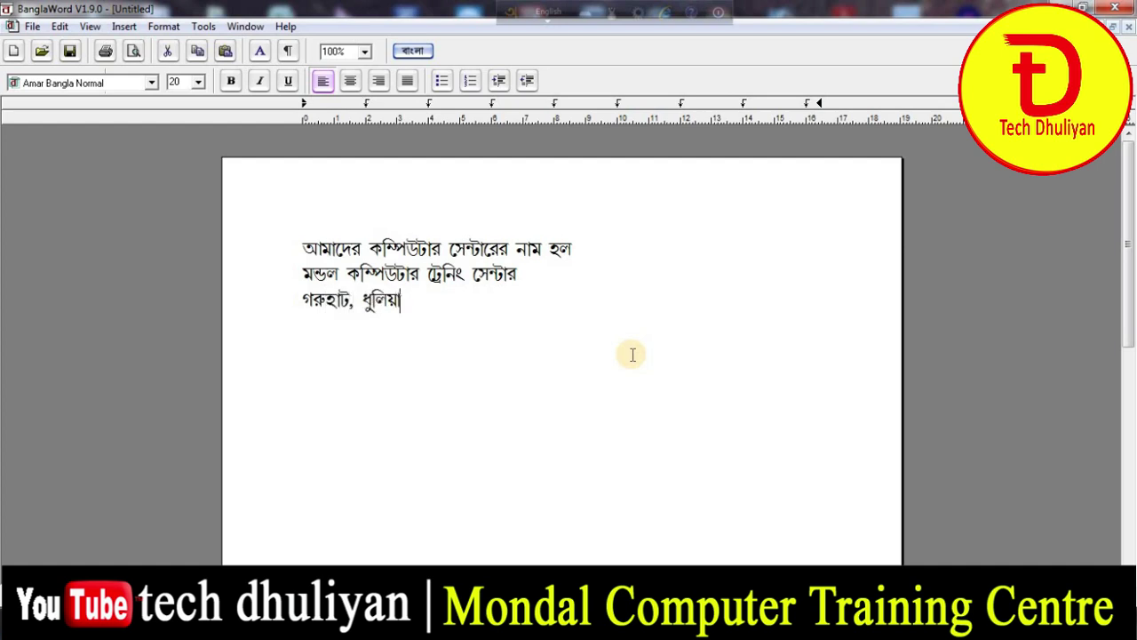
type("ান, সাম")
type("শেরগ")
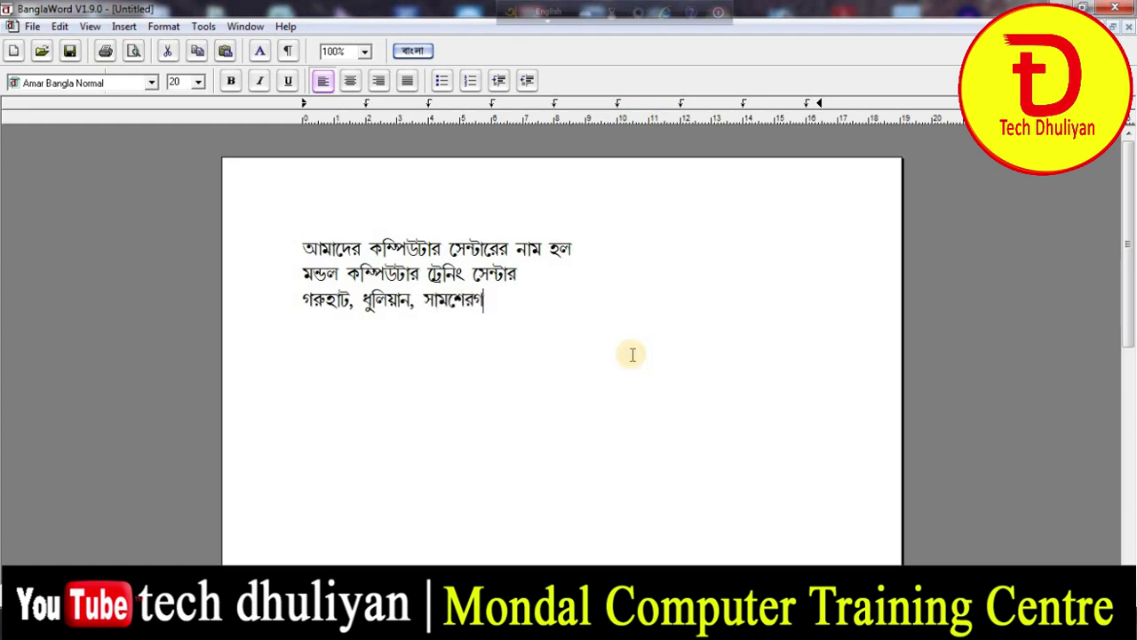
type("া")
key("BackSpace")
type("ঞ")
type("্জ")
type("্")
type(", ")
type("মু")
type("র্শ")
type("ি")
type("ড়")
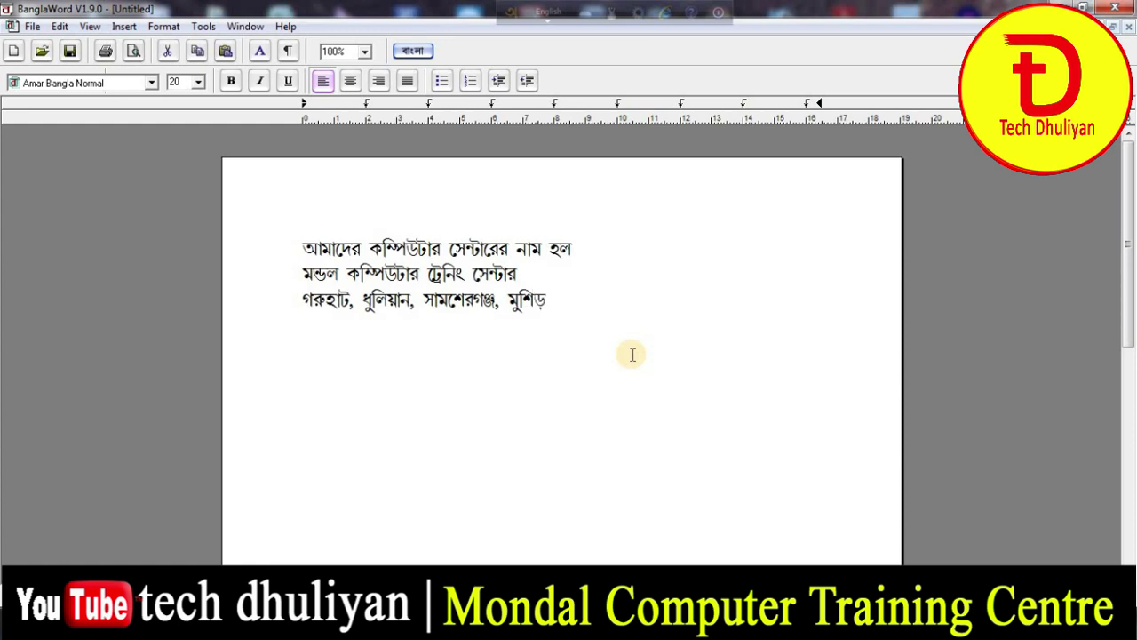
key("BackSpace")
type("বা")
type("দ, ")
type("৭৪")
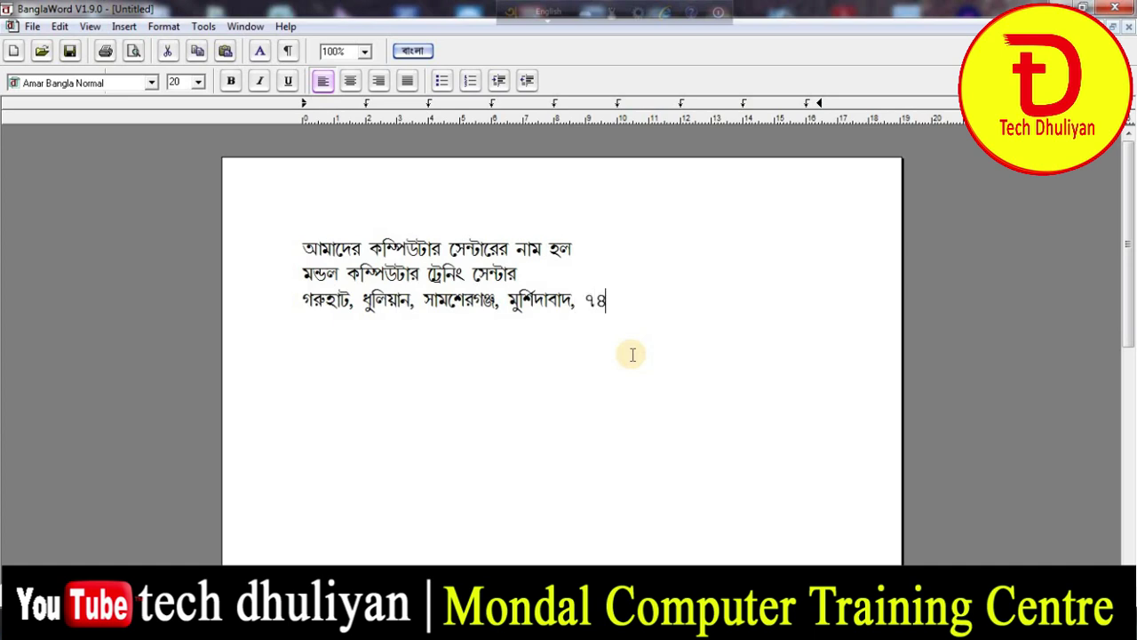
type("২২০২")
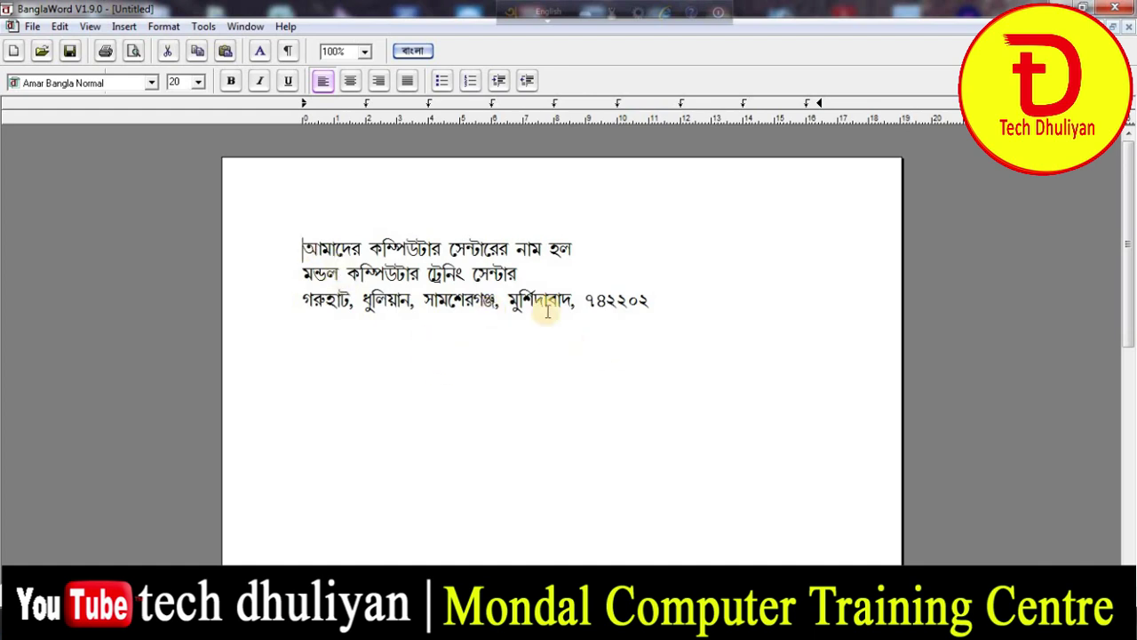
Select all three lines and set their font size to 36.
left_click_drag(304, 249, 667, 299)
left_click(657, 311)
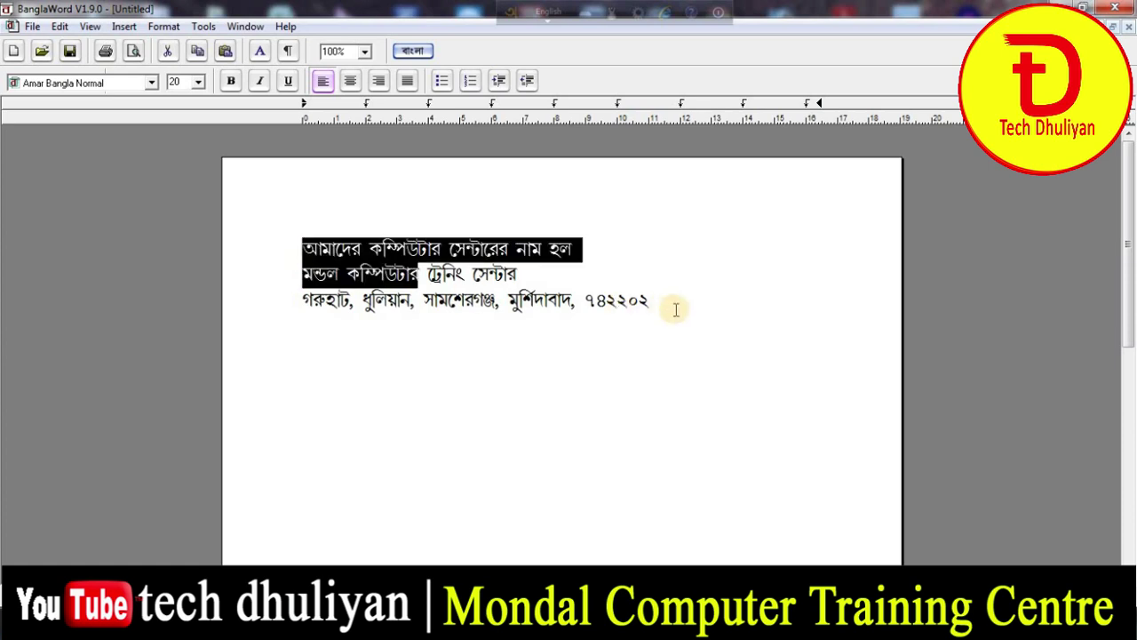
left_click_drag(304, 250, 734, 312)
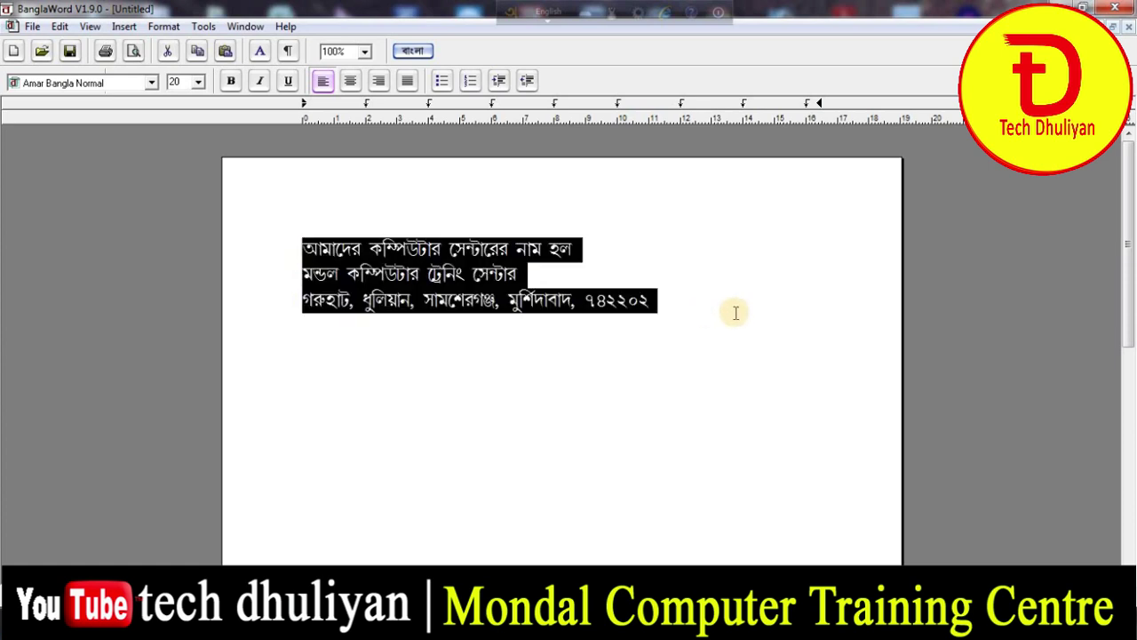
left_click(198, 82)
left_click(200, 175)
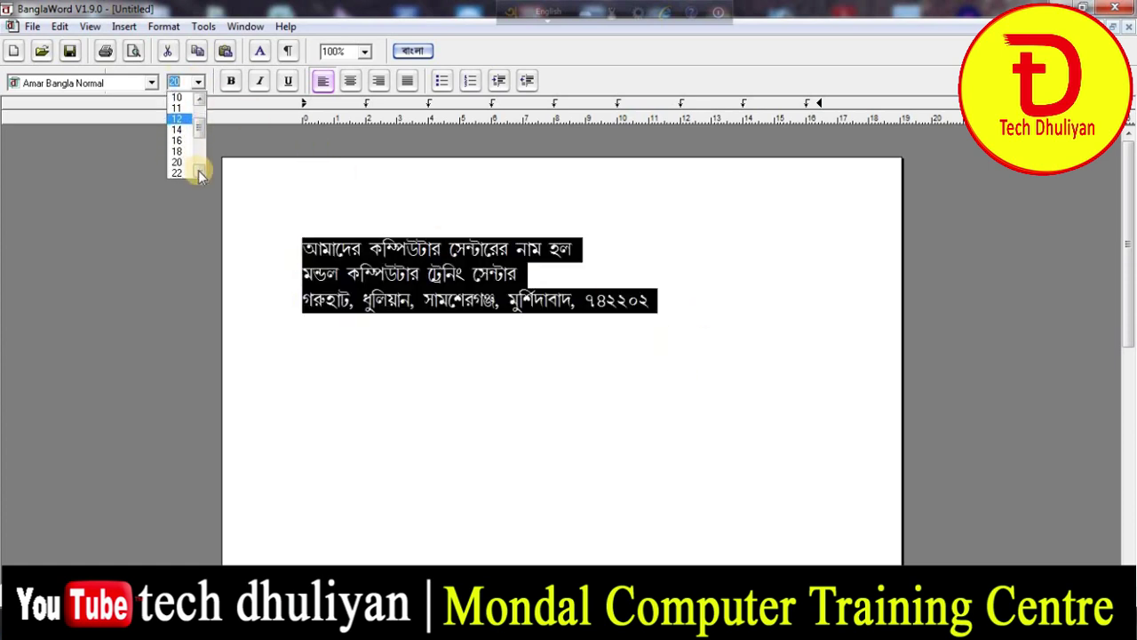
left_click(180, 169)
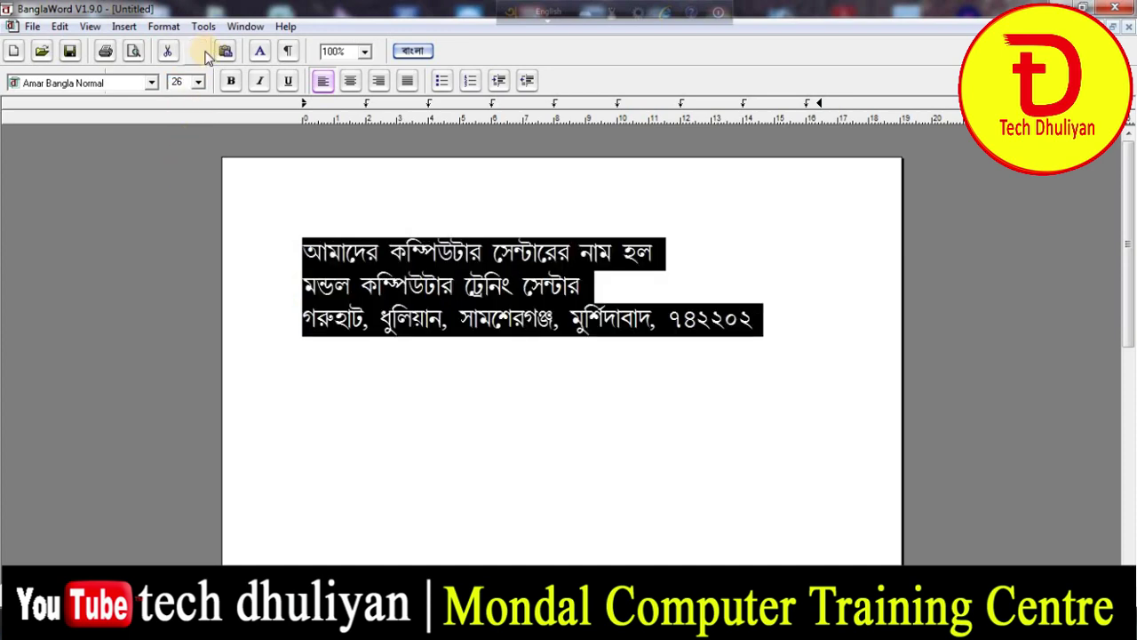
left_click(199, 82)
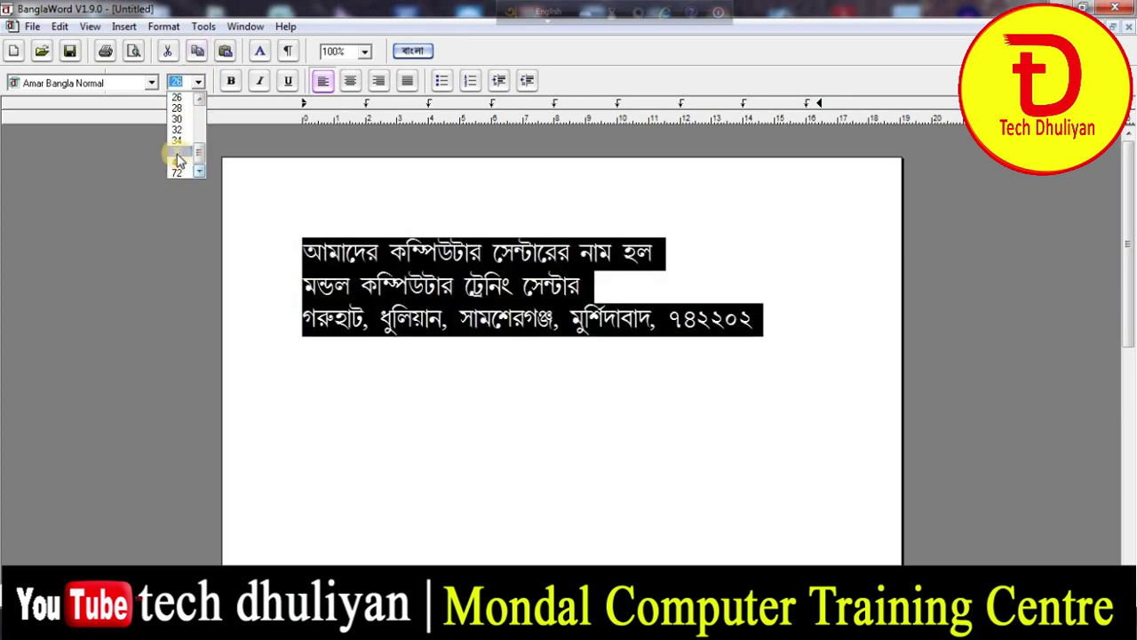
left_click(174, 158)
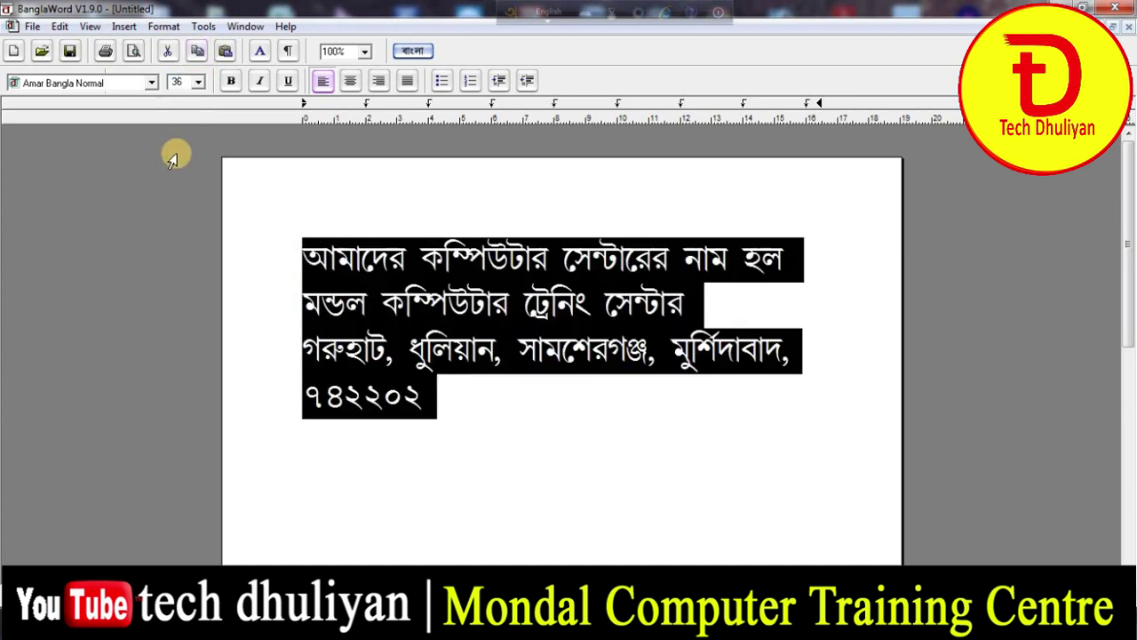
left_click(542, 421)
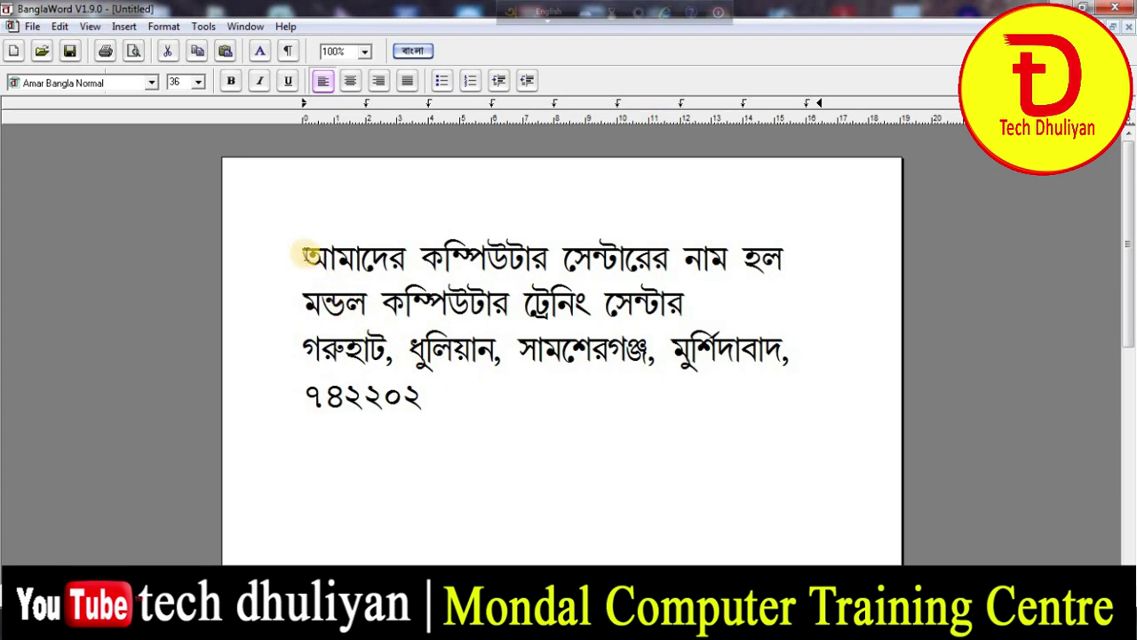
Select all the text and apply the LipiChameliNormal font from the font list.
left_click_drag(304, 258, 495, 432)
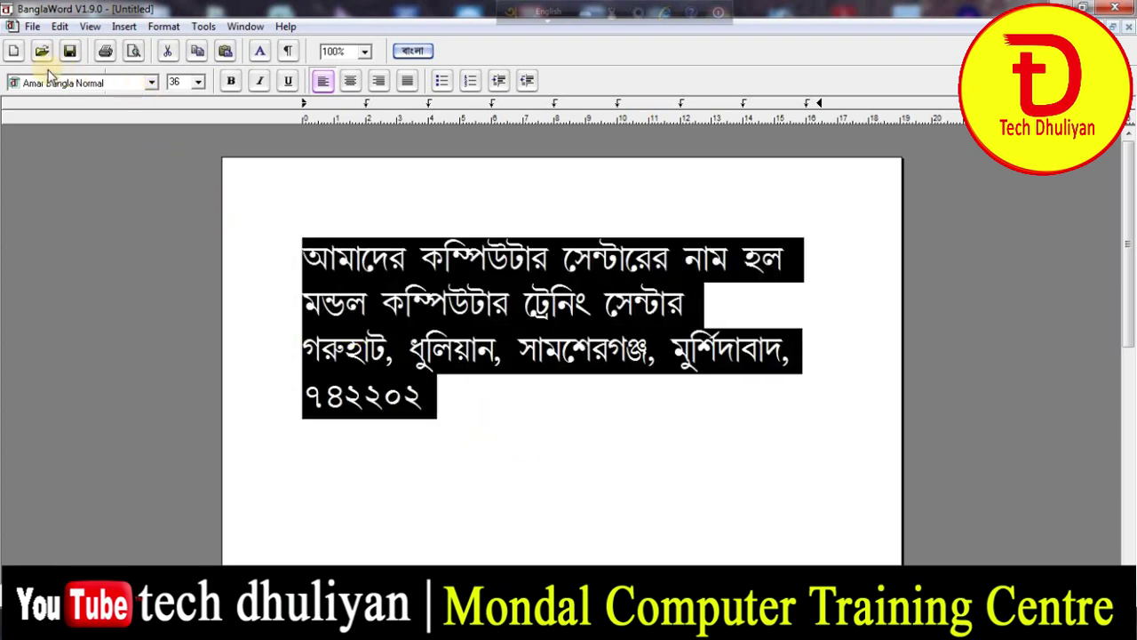
left_click(150, 82)
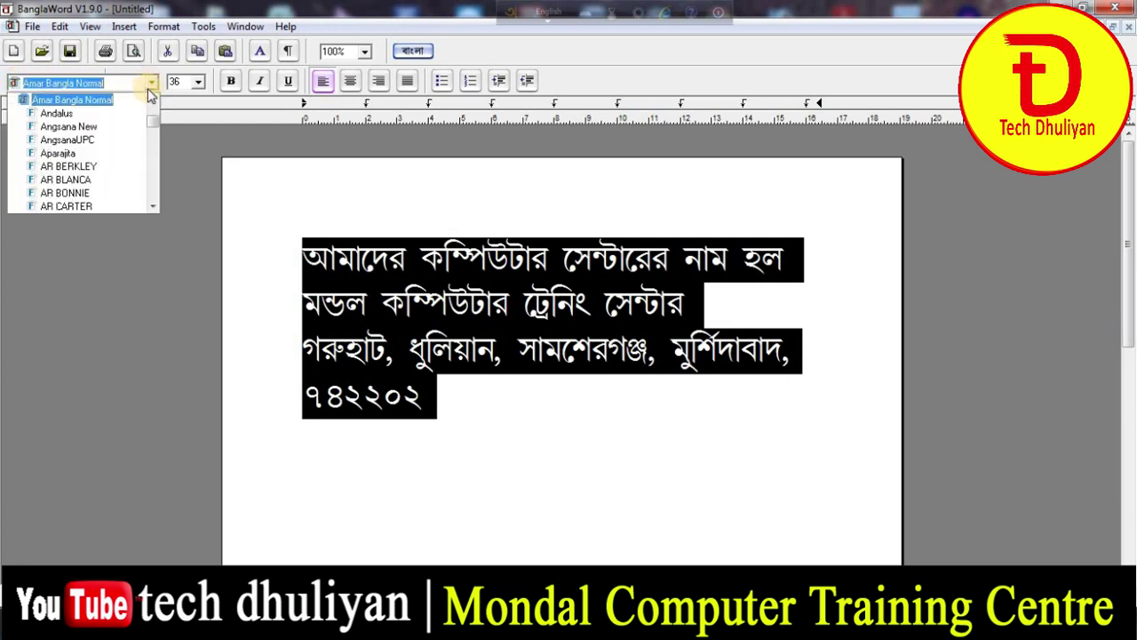
scroll(122, 180, "down", 1)
scroll(119, 178, "down", 1)
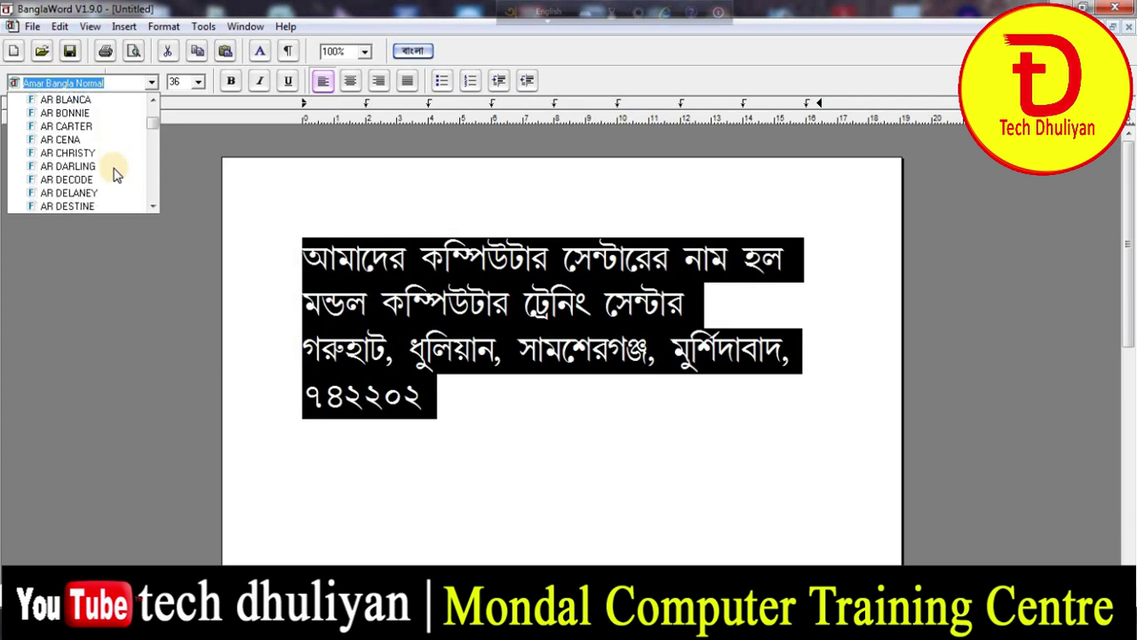
scroll(117, 175, "down", 2)
scroll(114, 175, "down", 2)
scroll(114, 175, "down", 2)
scroll(114, 176, "down", 3)
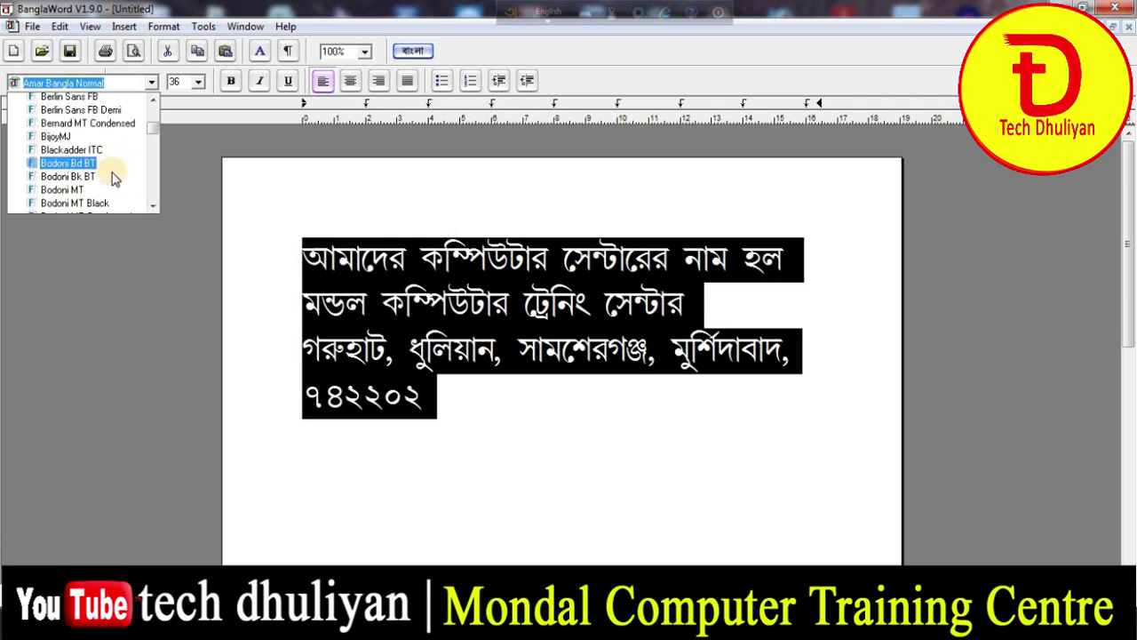
scroll(113, 177, "down", 2)
scroll(113, 179, "down", 2)
scroll(114, 178, "down", 3)
scroll(113, 179, "down", 3)
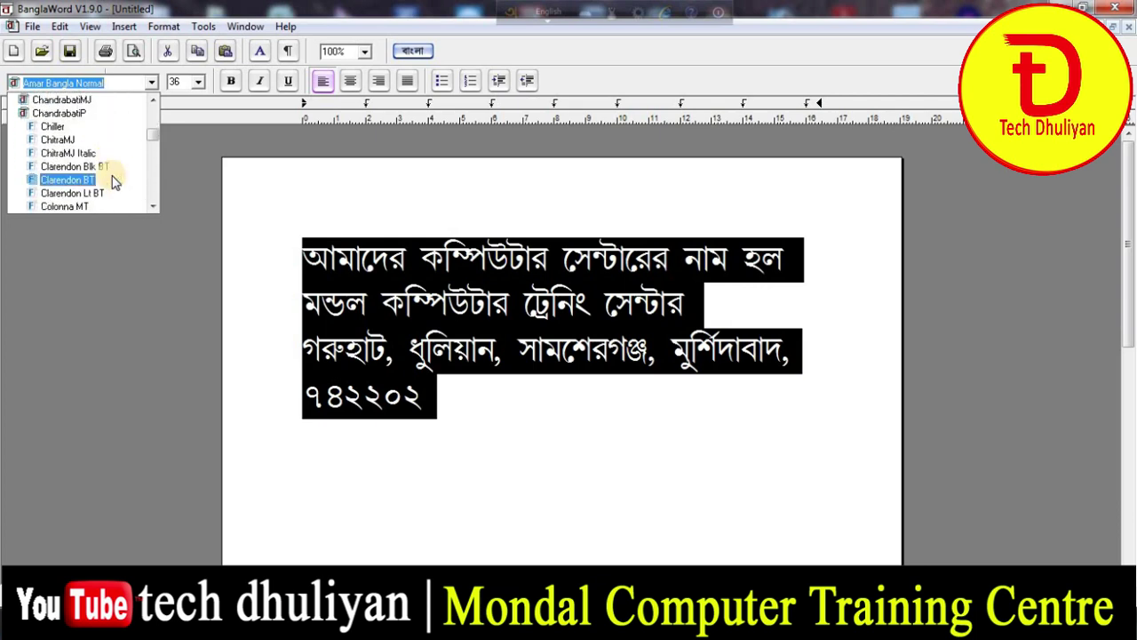
scroll(114, 180, "up", 1)
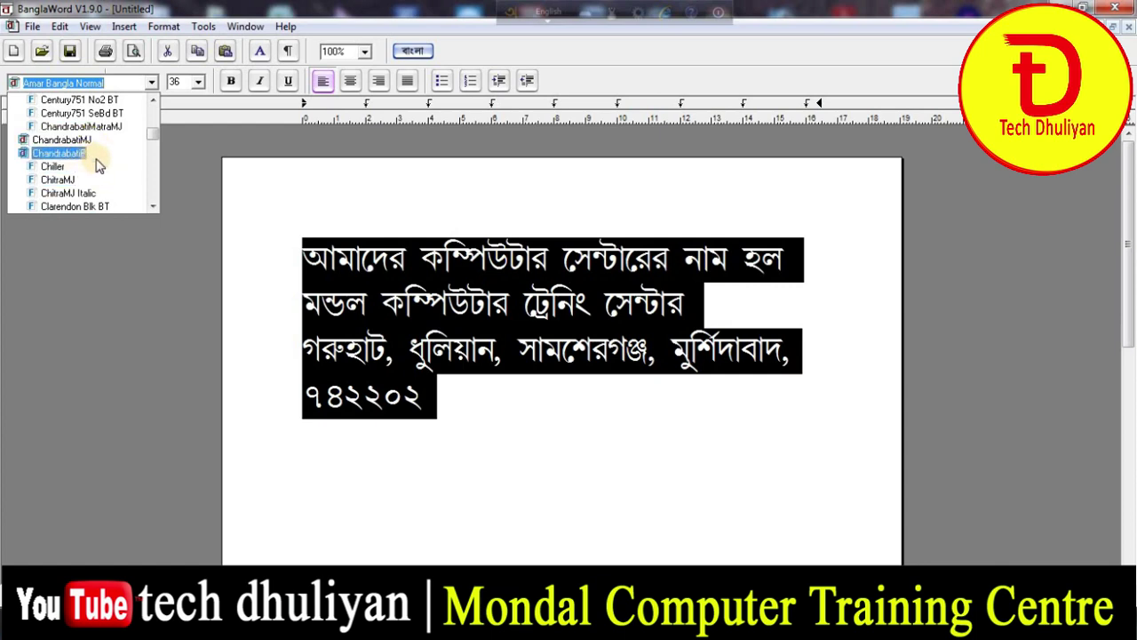
scroll(101, 169, "down", 2)
scroll(103, 176, "down", 2)
scroll(106, 182, "down", 2)
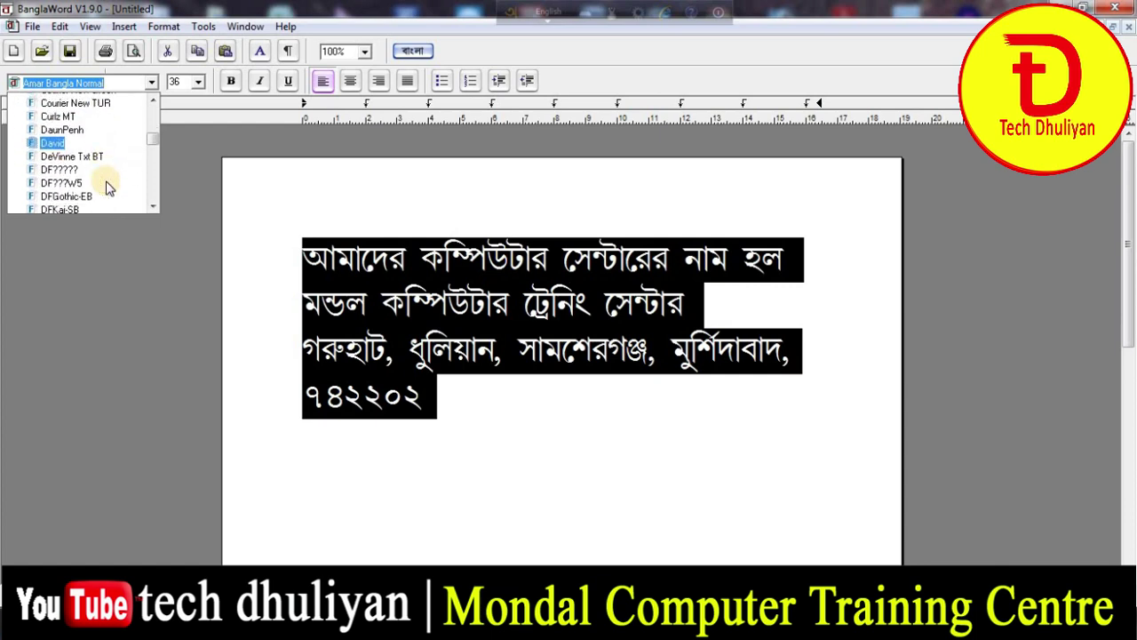
scroll(109, 188, "down", 2)
scroll(107, 187, "down", 3)
scroll(107, 187, "down", 3)
scroll(107, 187, "down", 3)
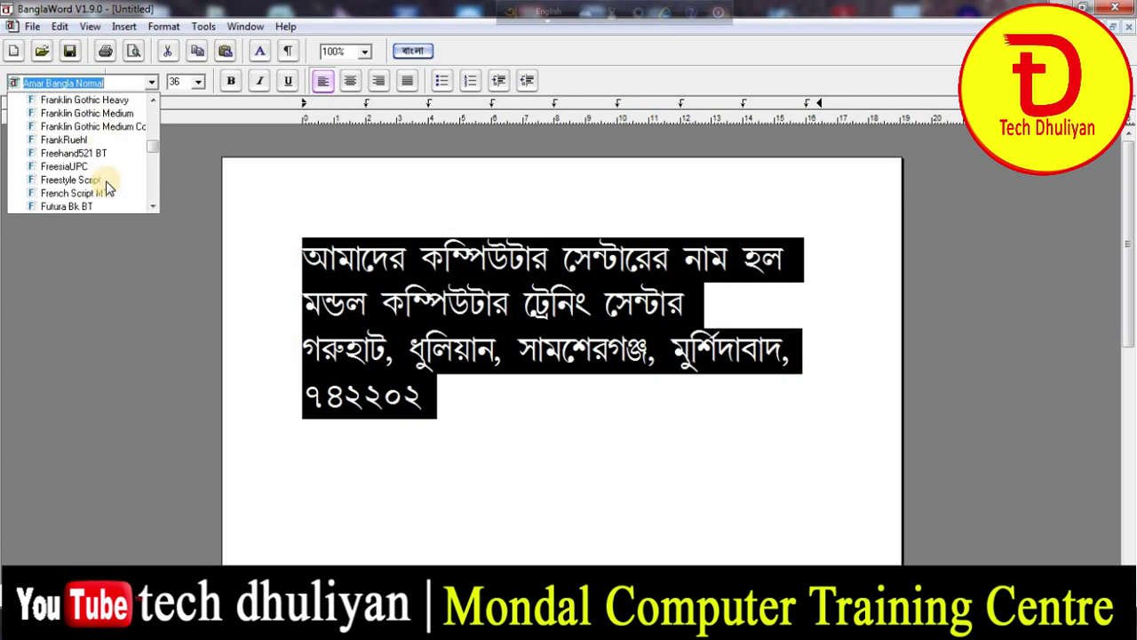
scroll(107, 186, "down", 1)
scroll(106, 187, "down", 2)
scroll(109, 187, "down", 1)
scroll(112, 188, "down", 3)
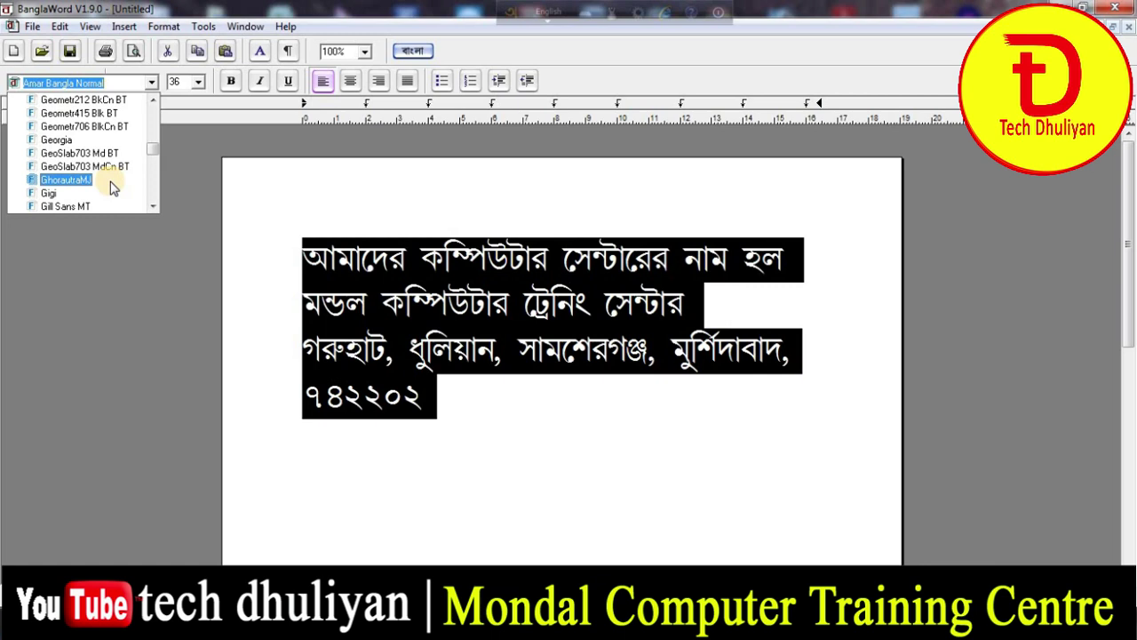
scroll(113, 187, "down", 1)
scroll(112, 188, "down", 2)
scroll(113, 190, "down", 3)
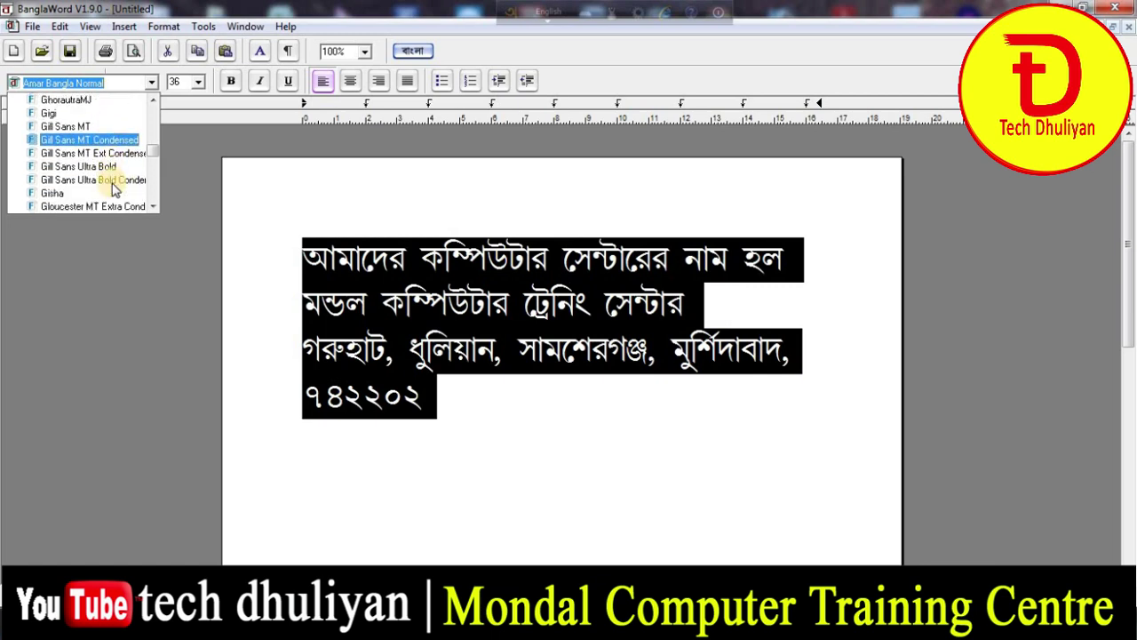
scroll(112, 189, "down", 1)
scroll(113, 188, "down", 2)
scroll(113, 188, "down", 2)
scroll(113, 189, "down", 2)
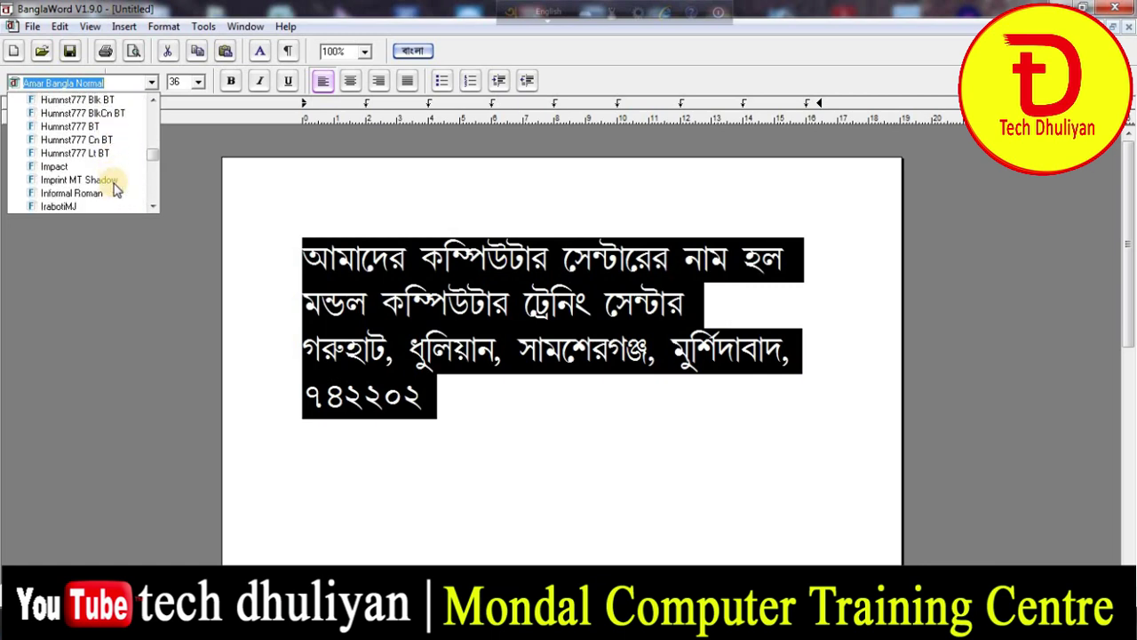
scroll(114, 188, "down", 3)
scroll(116, 189, "down", 1)
scroll(117, 190, "down", 1)
scroll(119, 191, "down", 2)
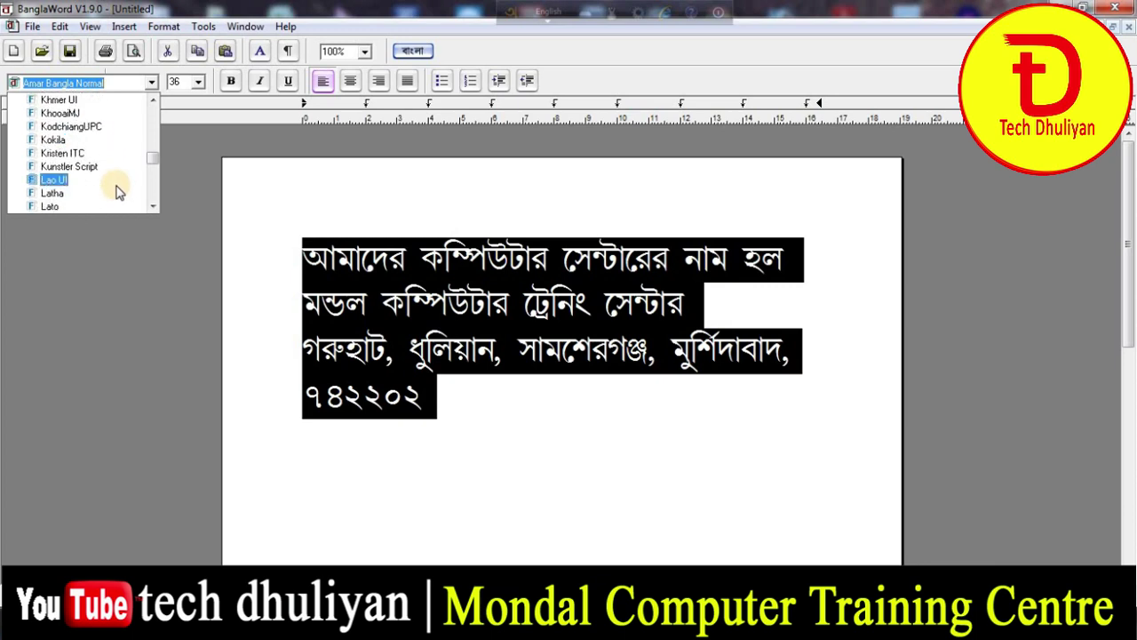
scroll(119, 192, "down", 1)
scroll(119, 190, "down", 2)
scroll(98, 170, "down", 1)
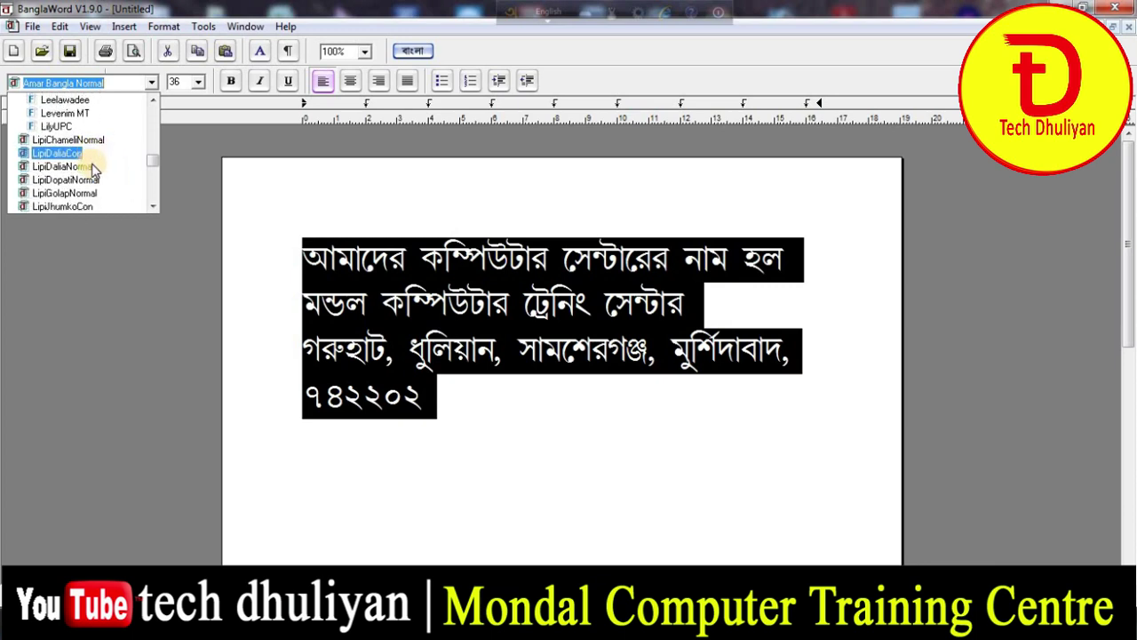
scroll(96, 169, "down", 2)
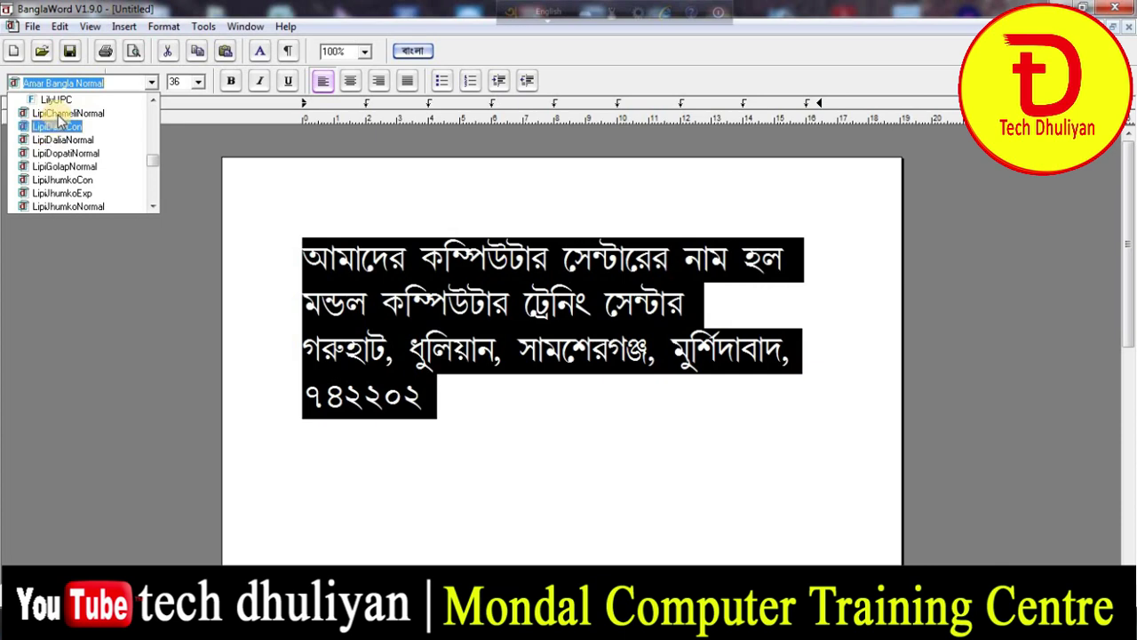
left_click(55, 112)
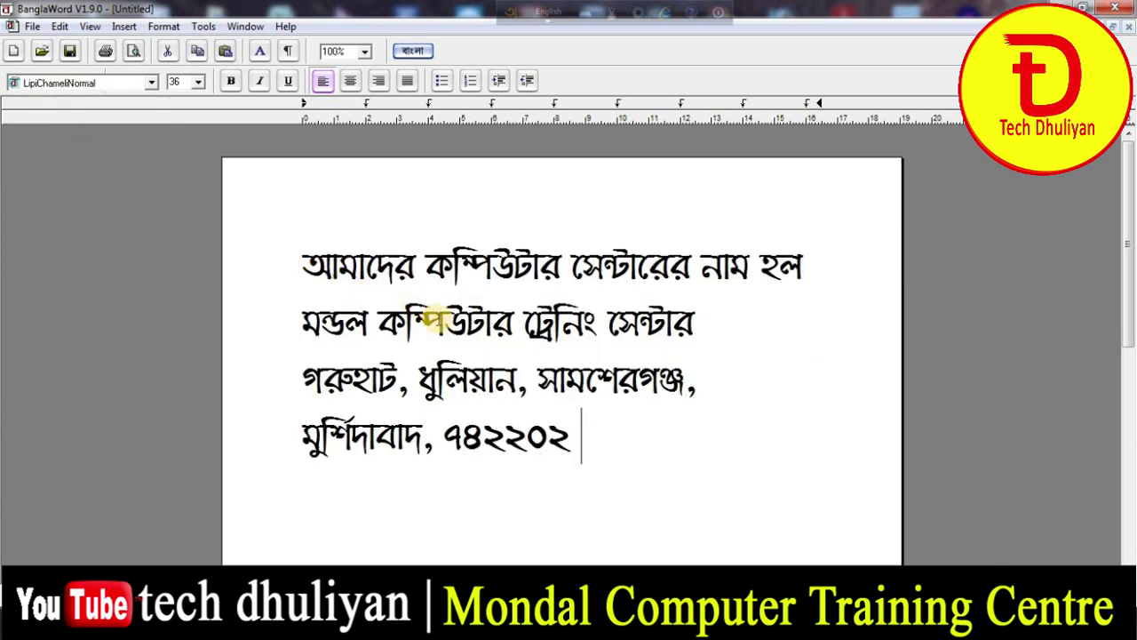
Reselect all four lines and switch their font to LipiDopatiNormal.
left_click_drag(284, 255, 610, 455)
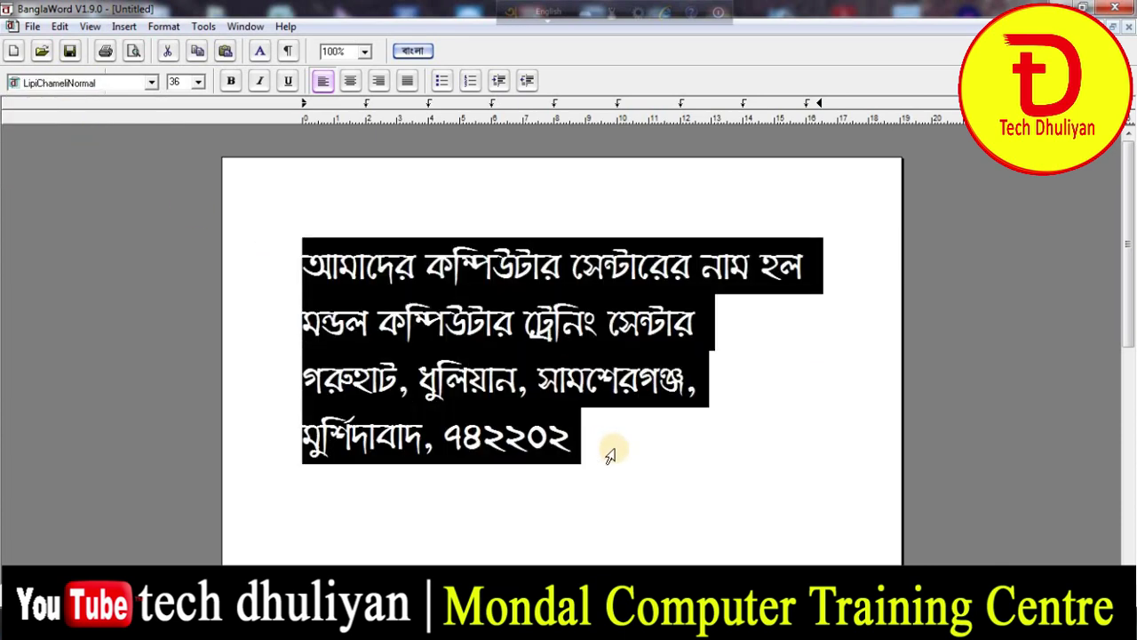
left_click(152, 81)
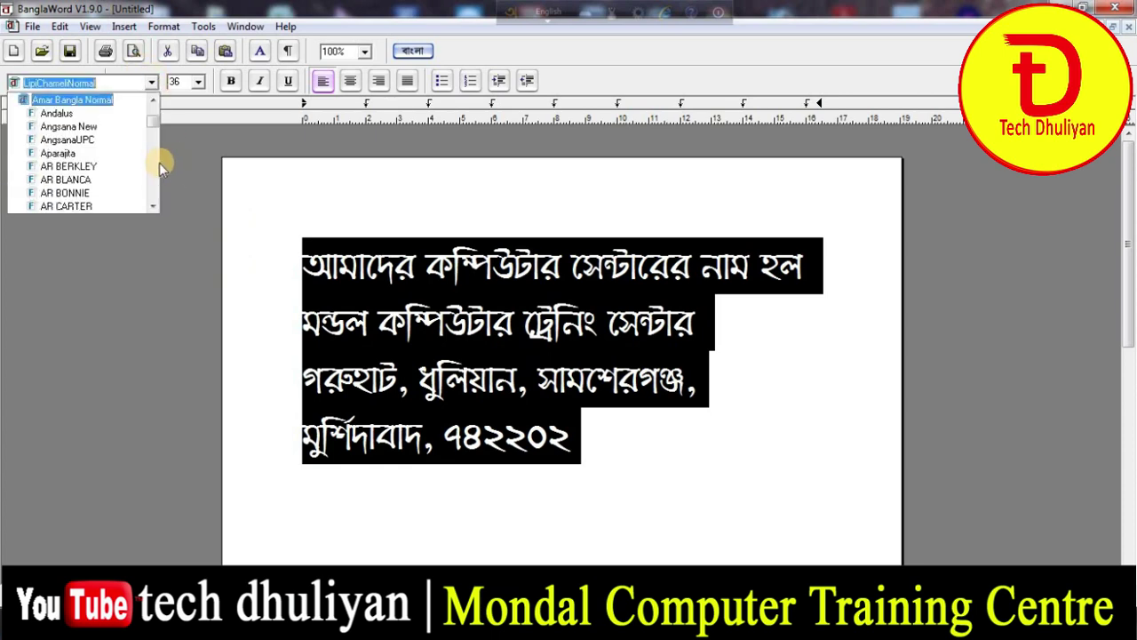
scroll(93, 187, "down", 4)
scroll(91, 186, "down", 4)
scroll(93, 196, "down", 5)
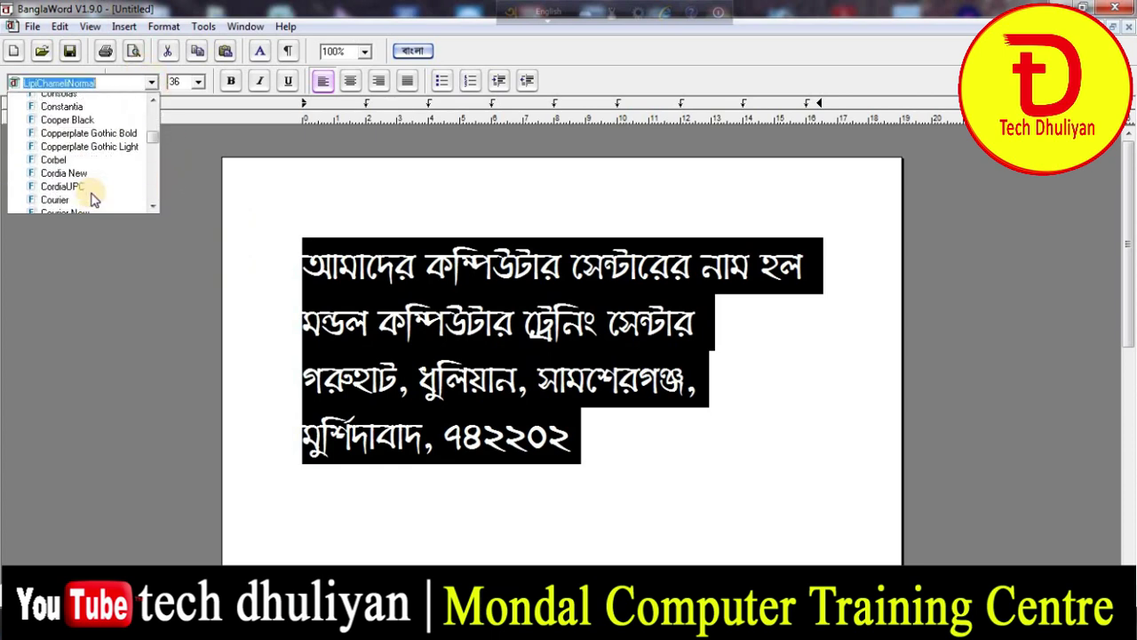
scroll(93, 197, "down", 7)
scroll(93, 197, "down", 4)
scroll(94, 197, "down", 3)
scroll(95, 199, "down", 3)
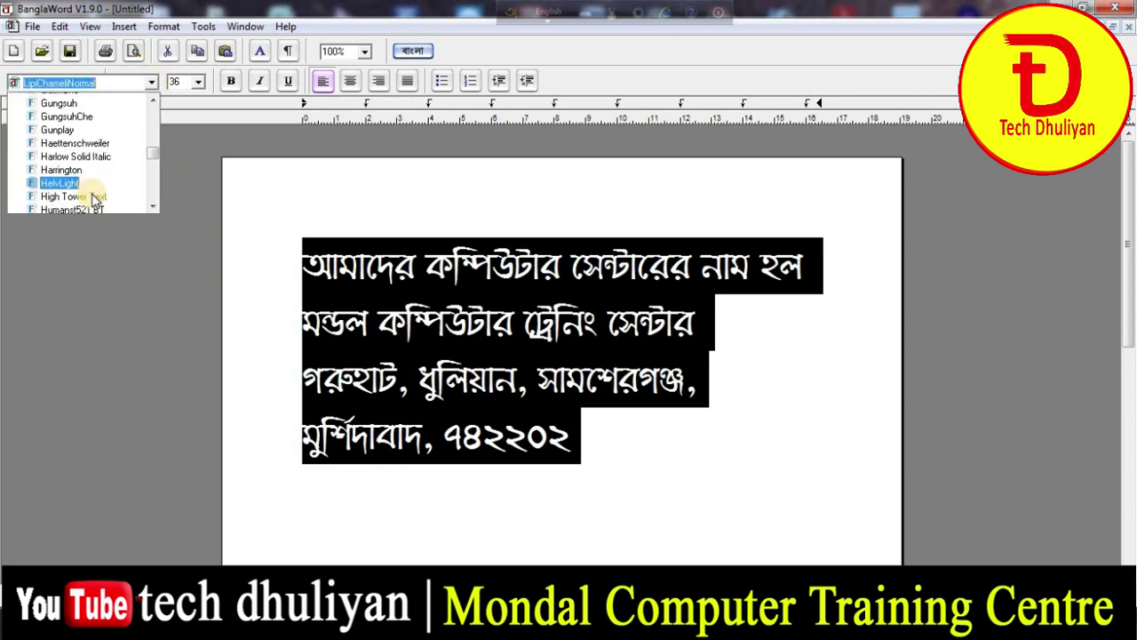
scroll(94, 197, "down", 5)
scroll(88, 194, "down", 4)
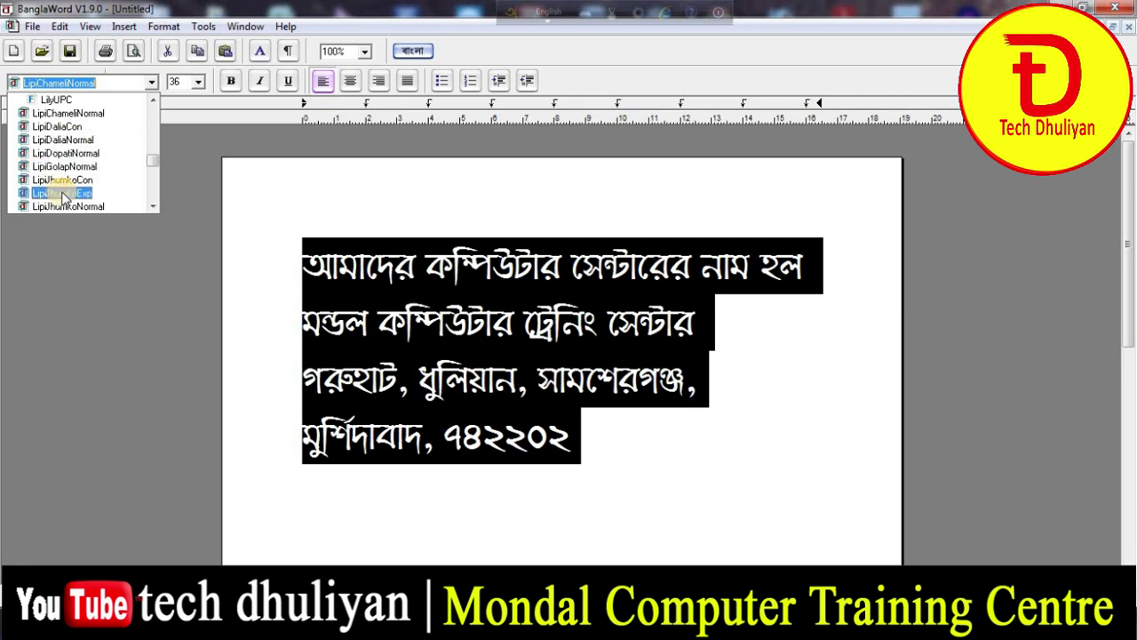
left_click(67, 153)
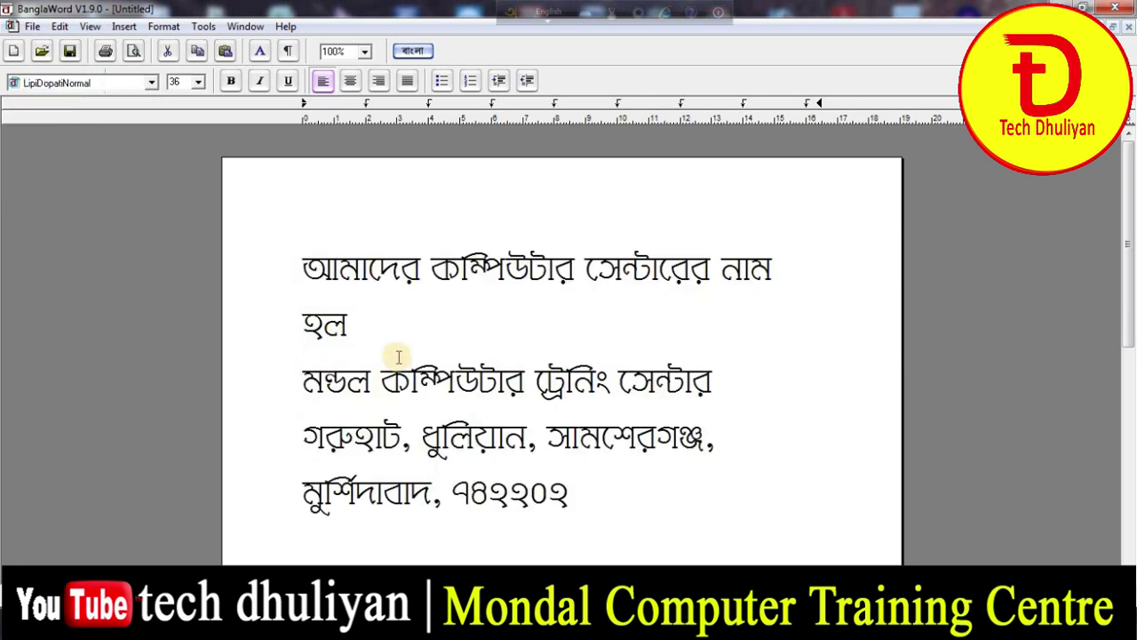
Select the whole block of Bengali name-and-address text and change its font to LipiMalotiExp.
left_click(302, 259)
left_click(647, 535, "shift")
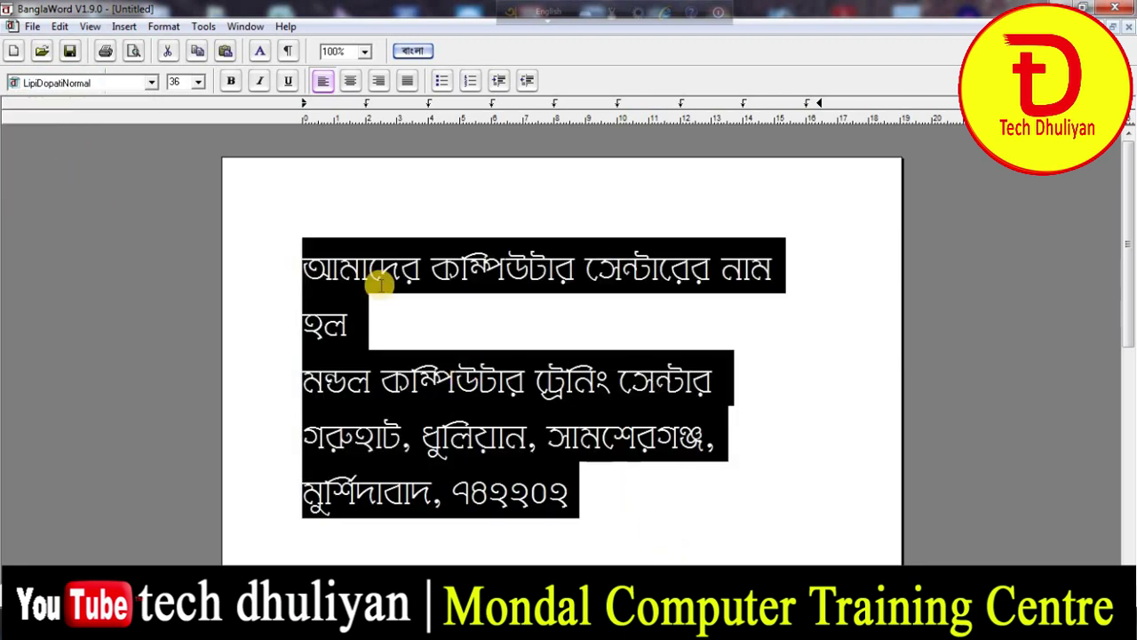
left_click(151, 82)
scroll(80, 168, "down", 2)
scroll(84, 207, "down", 4)
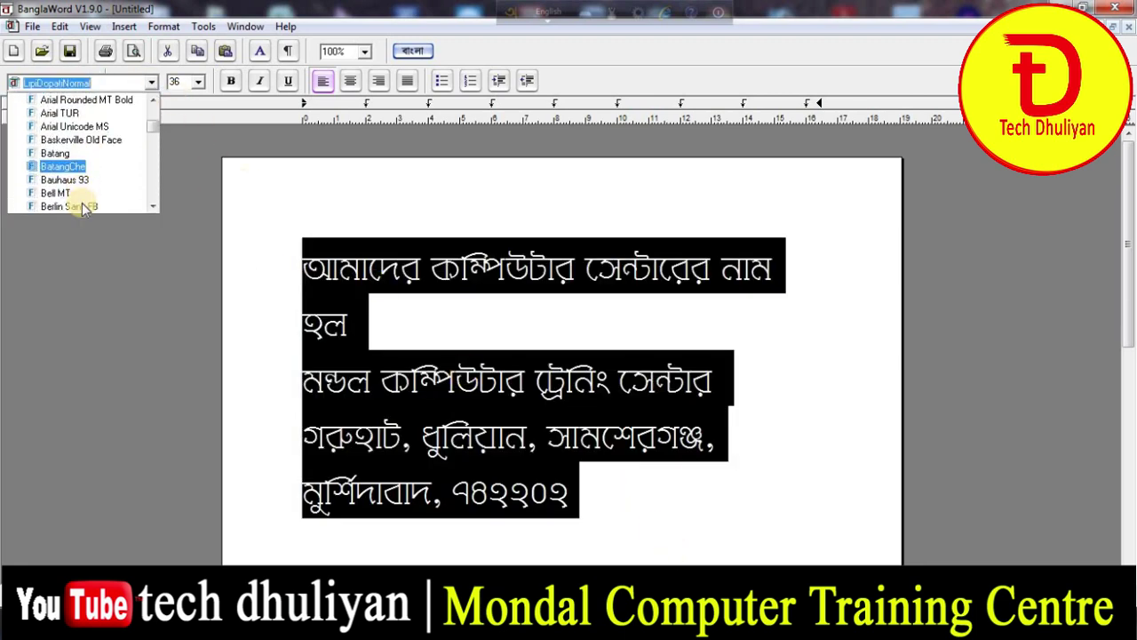
scroll(81, 206, "down", 5)
scroll(81, 207, "down", 5)
scroll(81, 207, "down", 5)
scroll(81, 207, "down", 3)
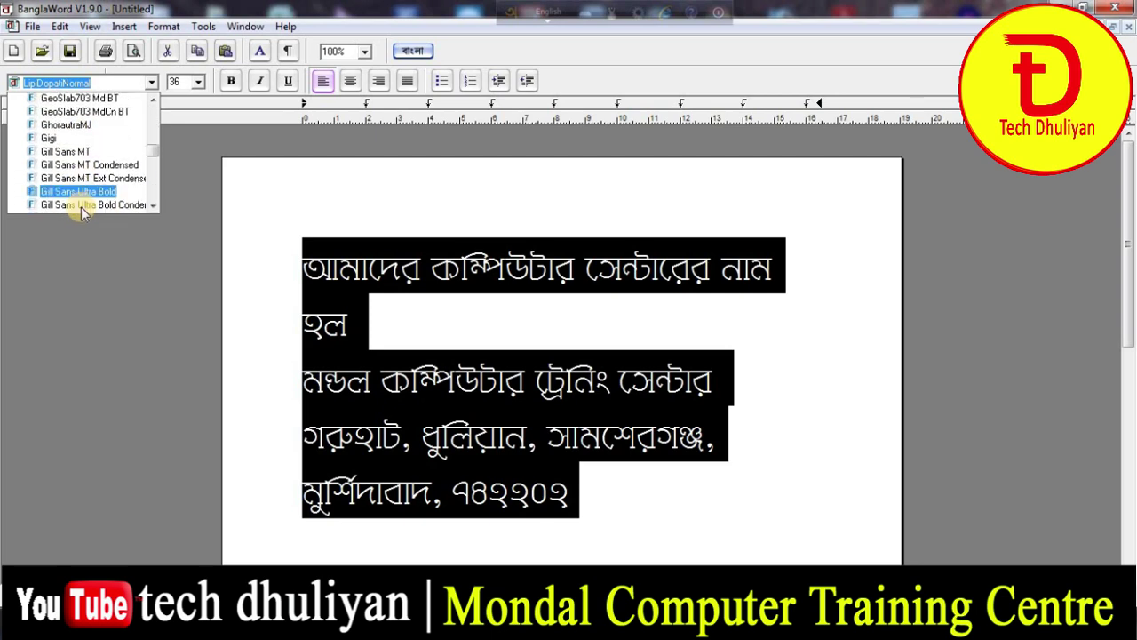
scroll(84, 204, "down", 5)
scroll(89, 200, "down", 5)
scroll(89, 201, "down", 5)
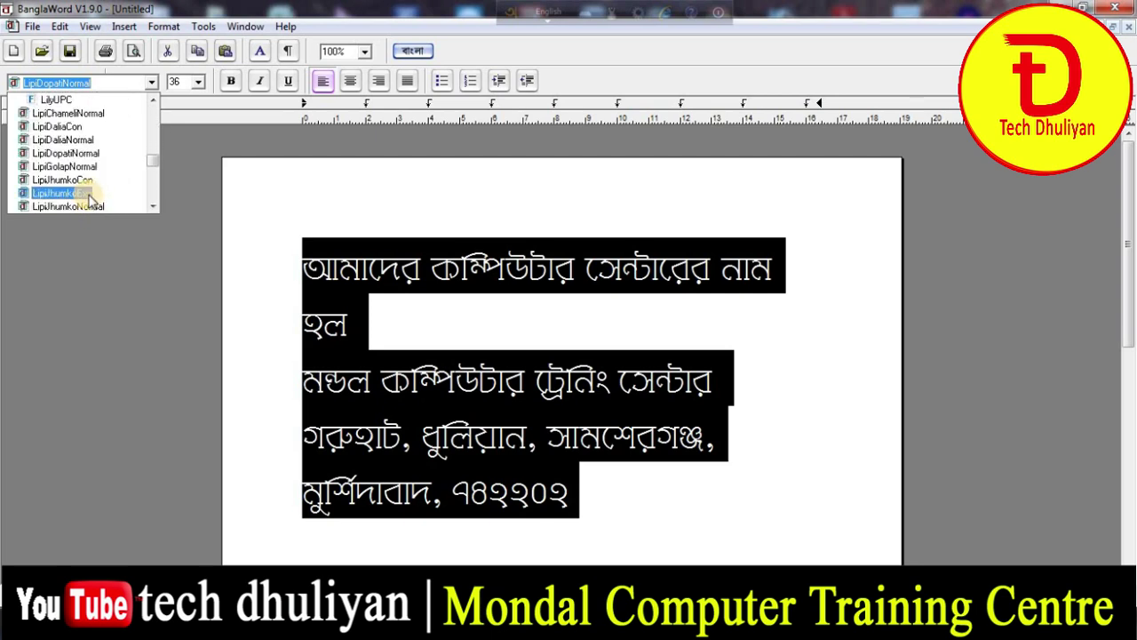
scroll(89, 201, "down", 1)
scroll(89, 200, "down", 1)
scroll(89, 201, "down", 1)
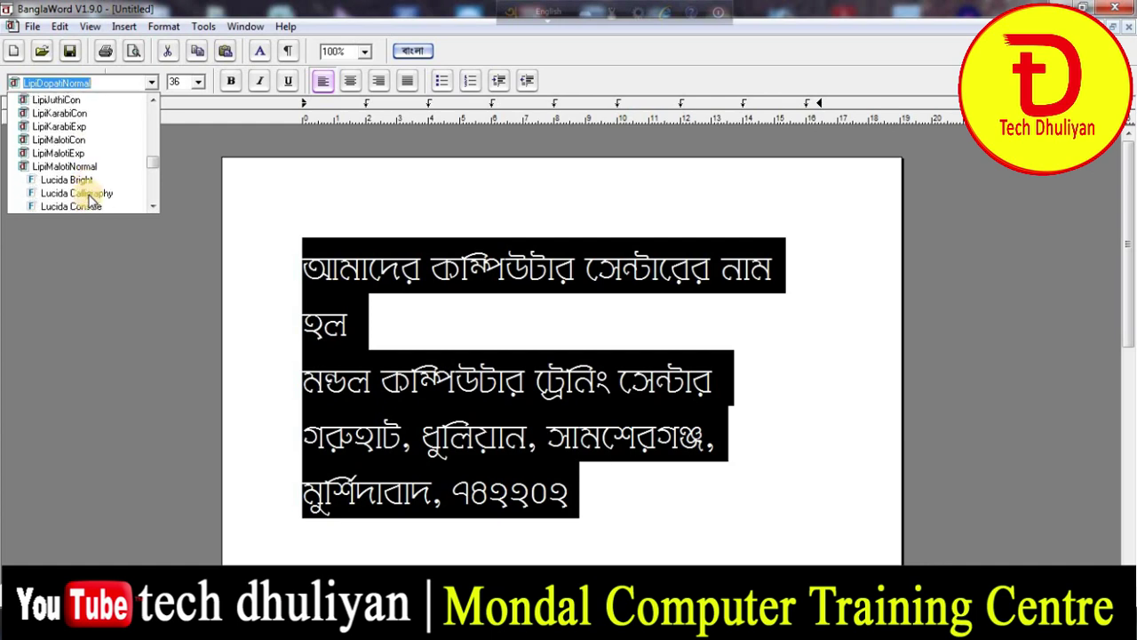
left_click(60, 154)
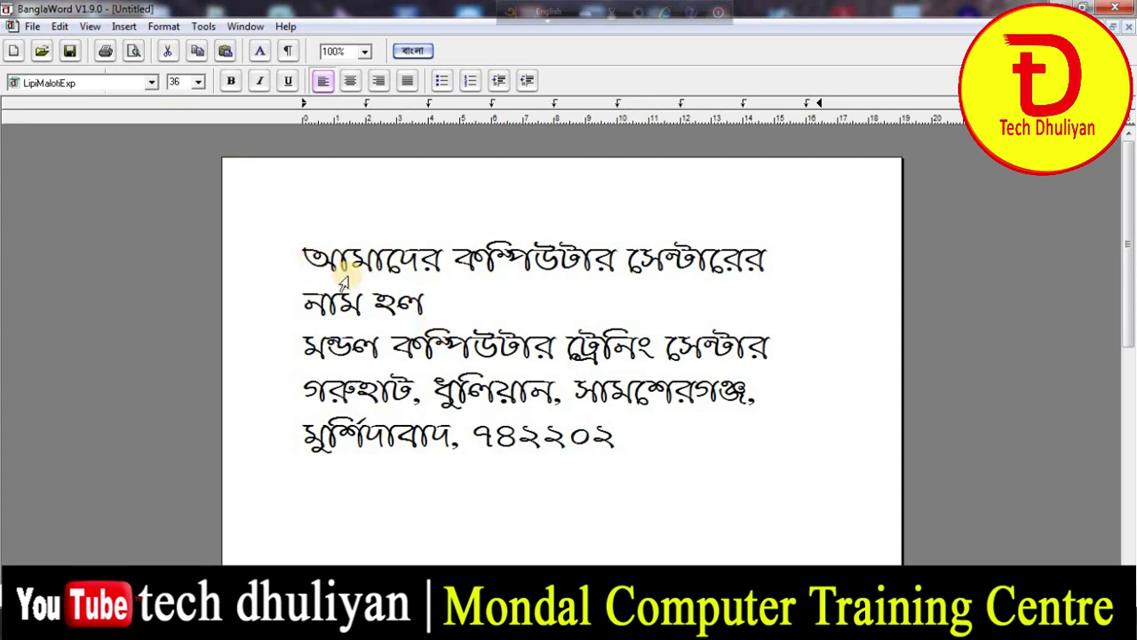
left_click_drag(304, 260, 654, 441)
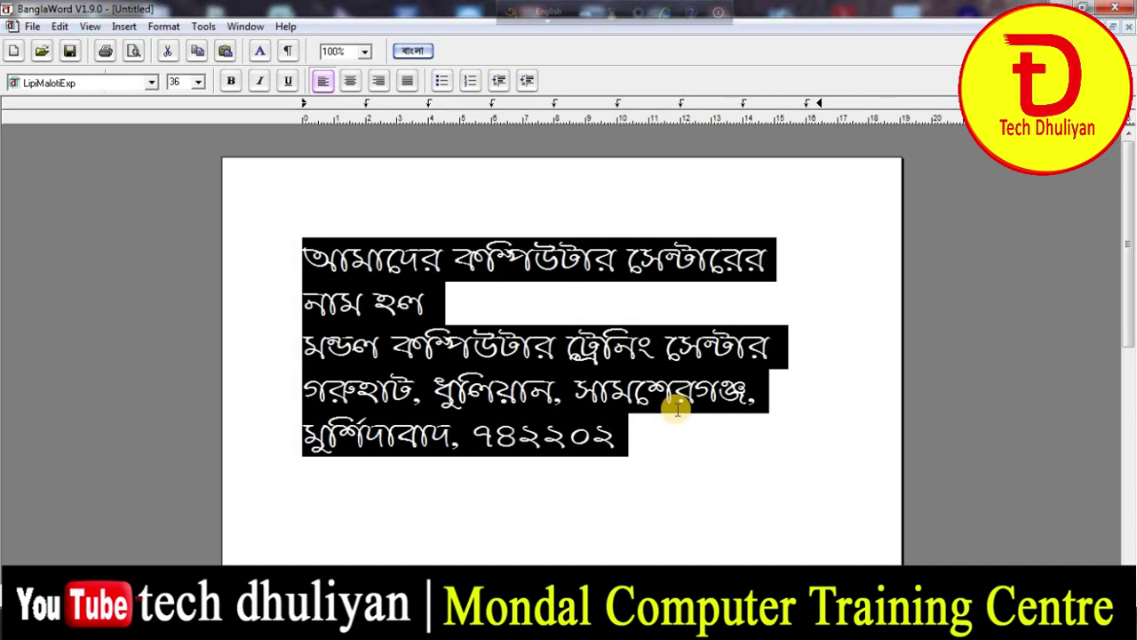
left_click(651, 452)
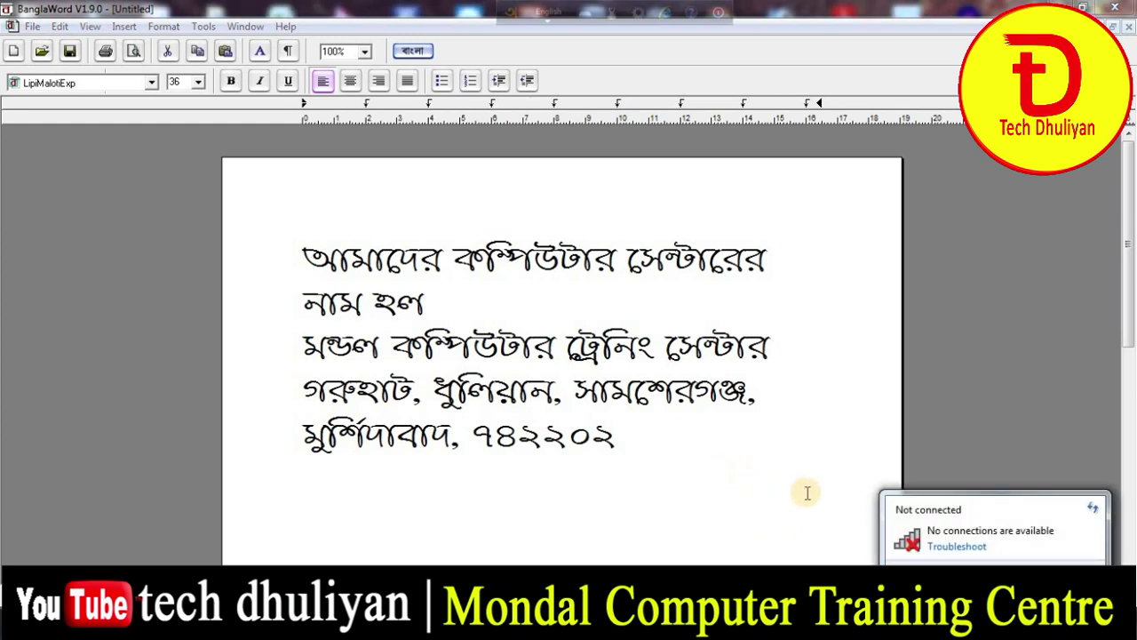
left_click(656, 506)
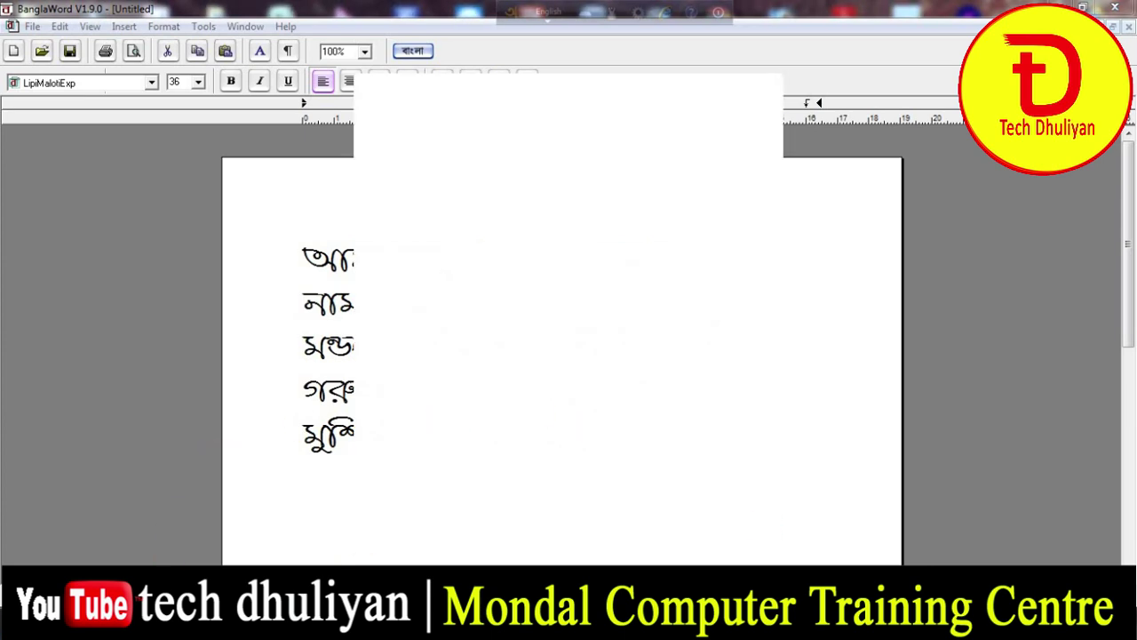
Maximize the Chrome window, go to the Google home page at google.co.in, and focus its search box.
left_click(227, 524)
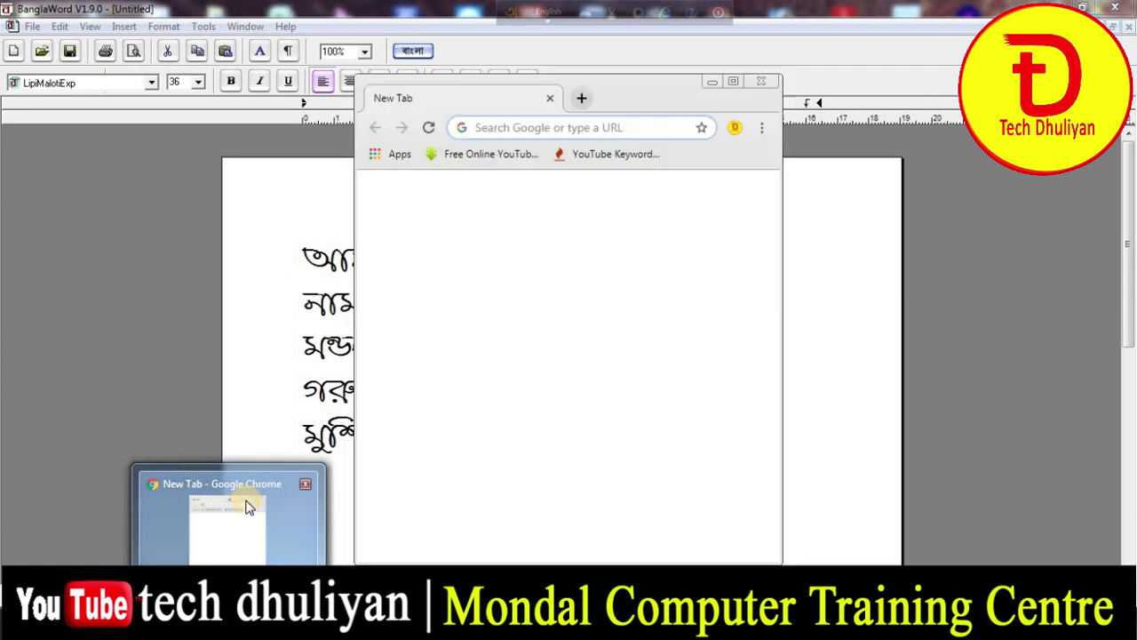
left_click(731, 82)
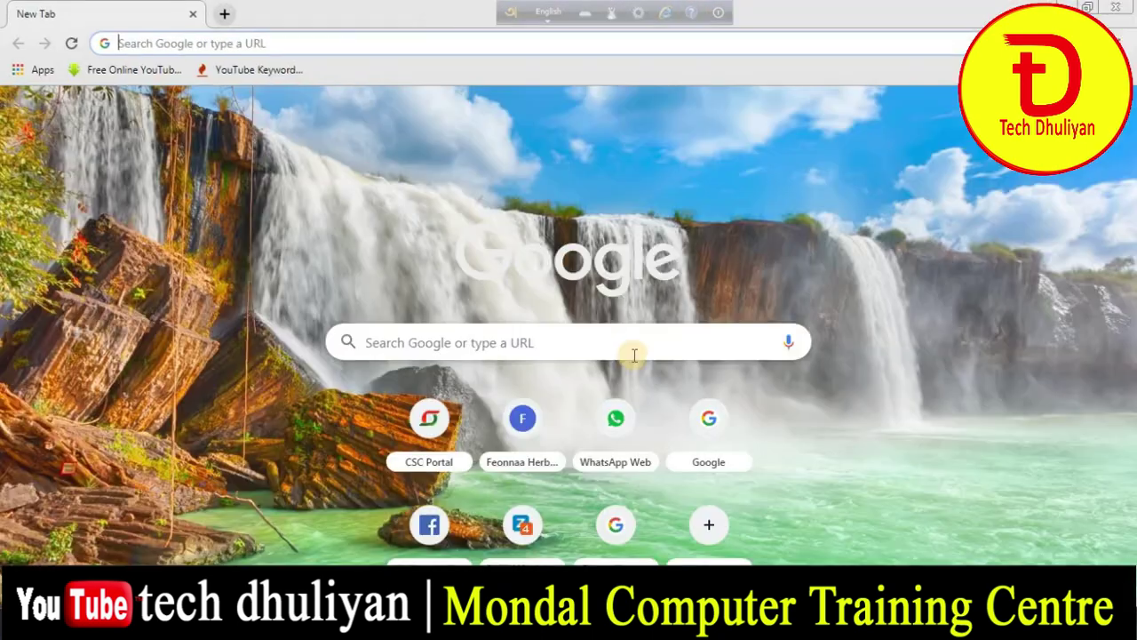
left_click(708, 428)
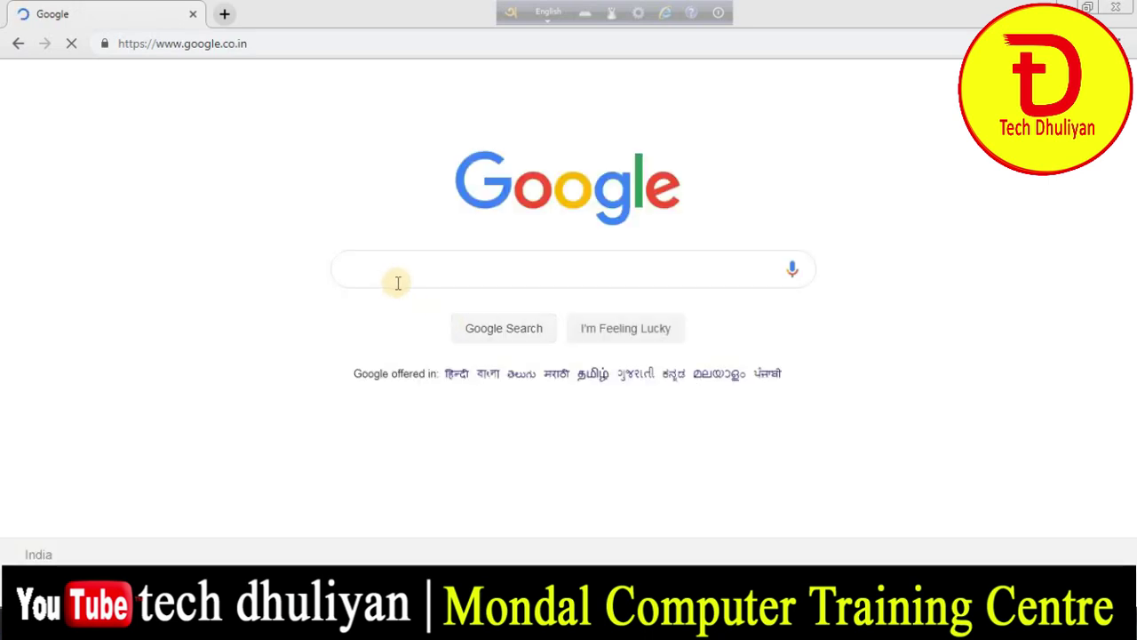
left_click(394, 275)
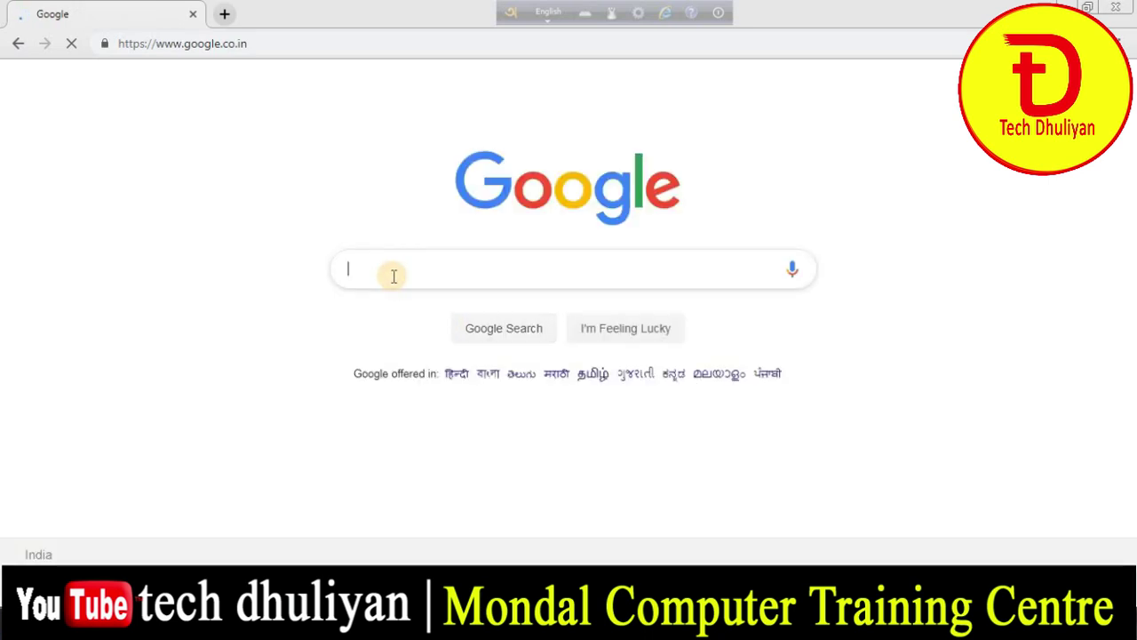
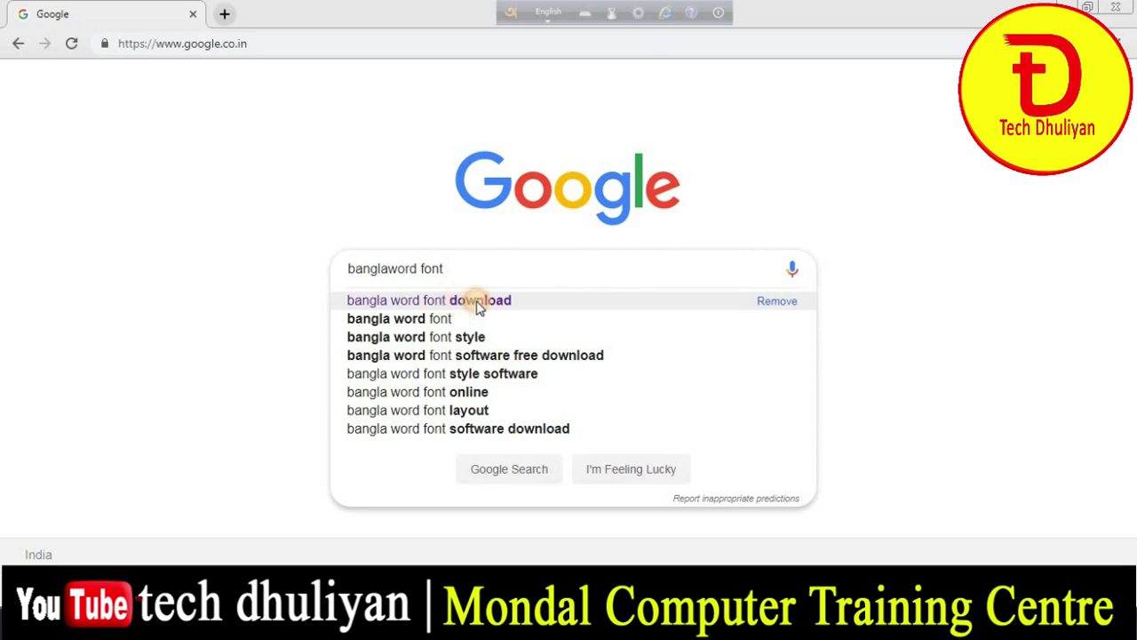
Search Google for 'bangla word font download' and bring the freebanglafont.com Bangla Stylish Font result into view.
left_click(477, 302)
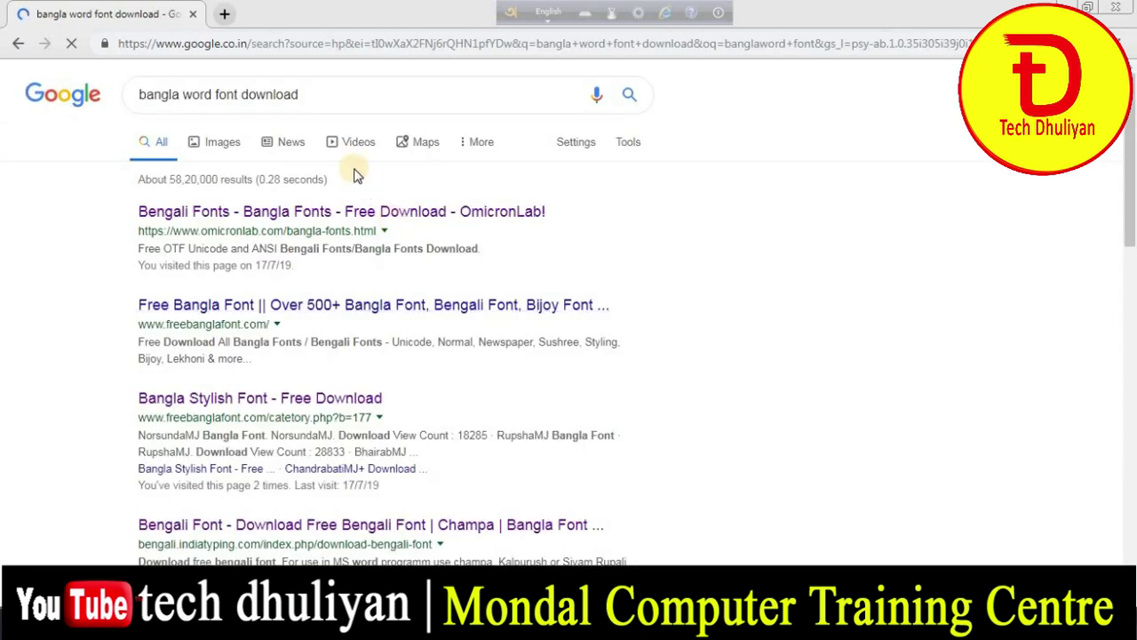
scroll(340, 356, "down", 5)
scroll(342, 374, "down", 2)
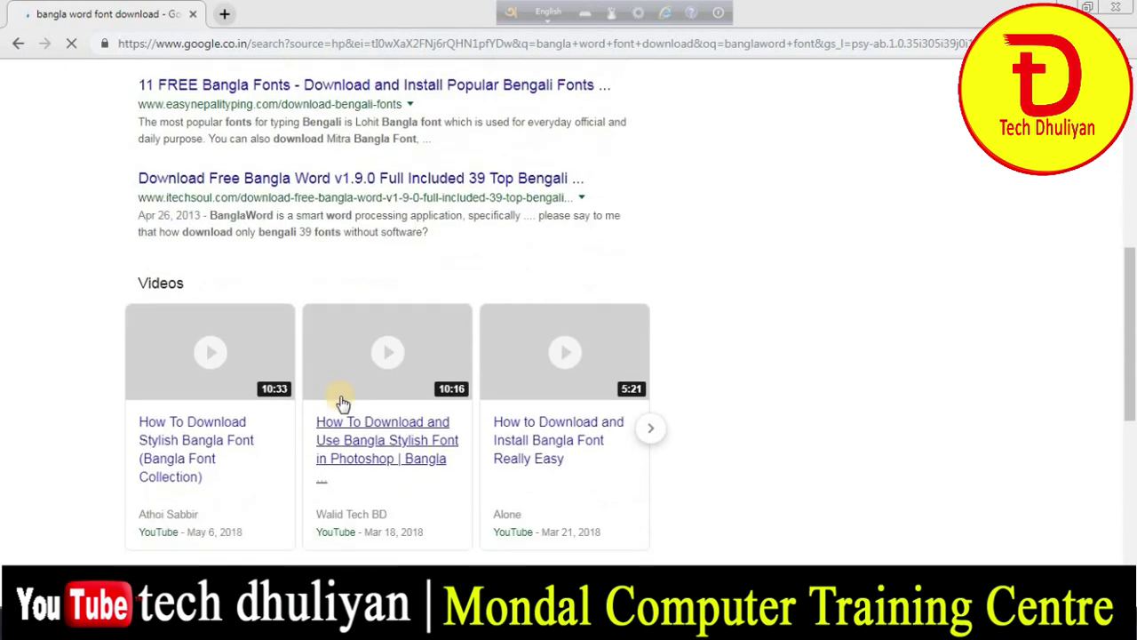
scroll(338, 393, "up", 1)
scroll(344, 393, "up", 2)
scroll(345, 391, "up", 1)
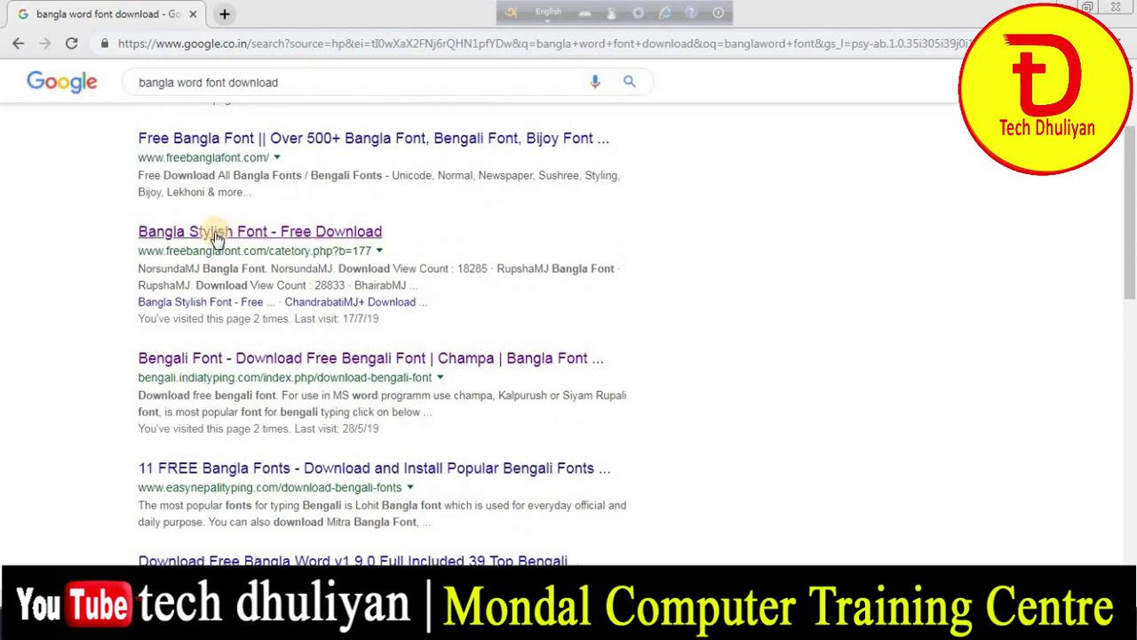
Open the freebanglafont.com Bangla Stylish Font page and scroll through its font list.
left_click(284, 233)
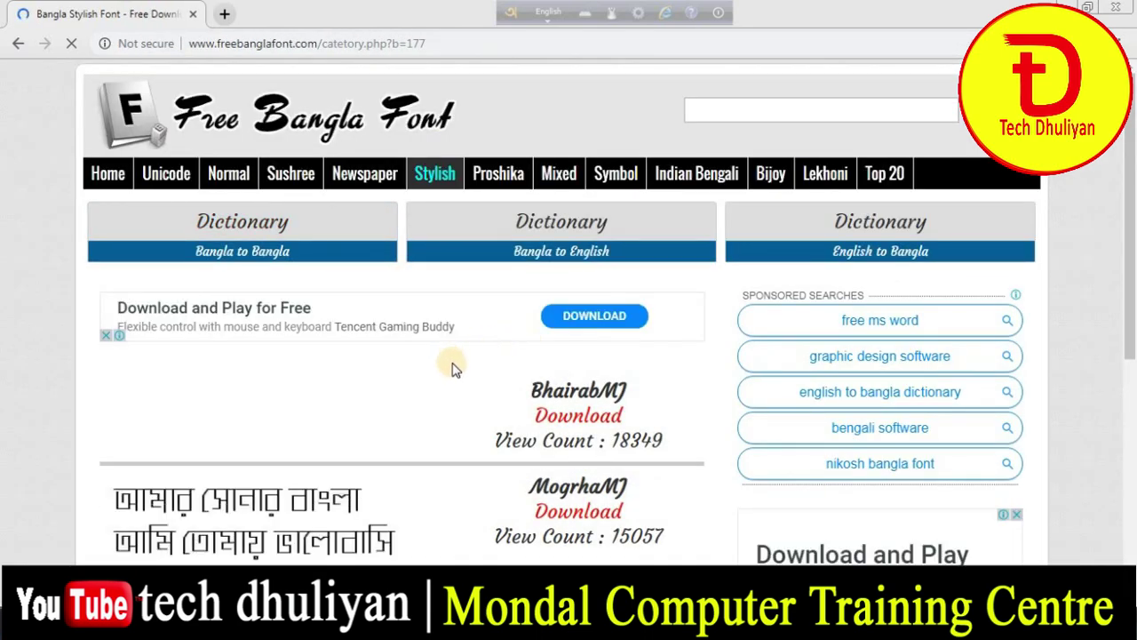
scroll(233, 415, "down", 1)
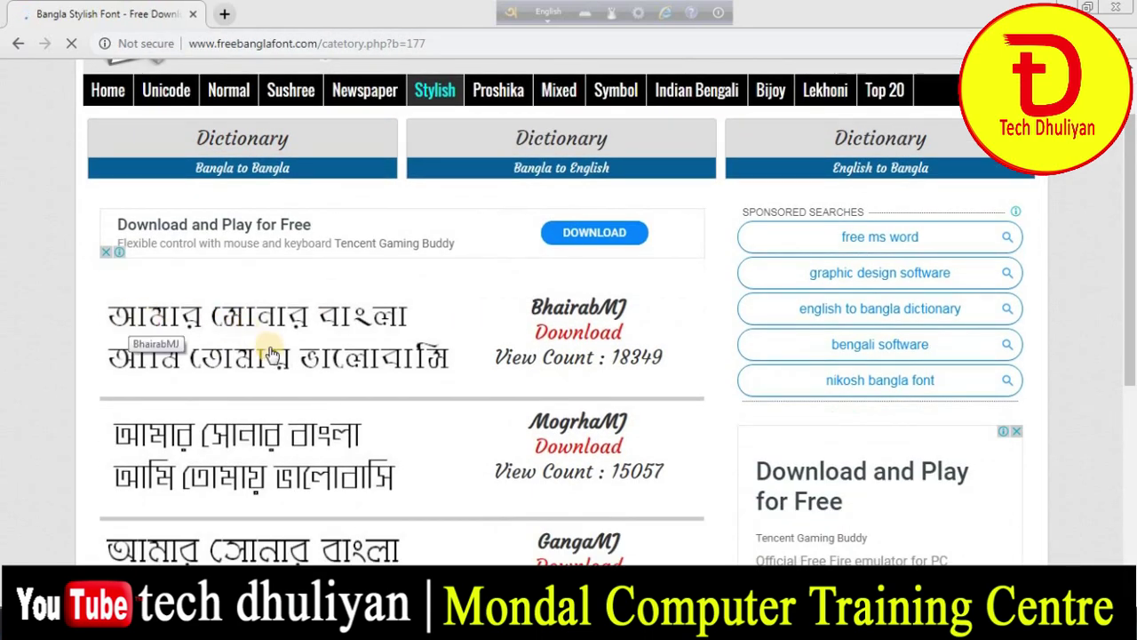
scroll(253, 413, "down", 1)
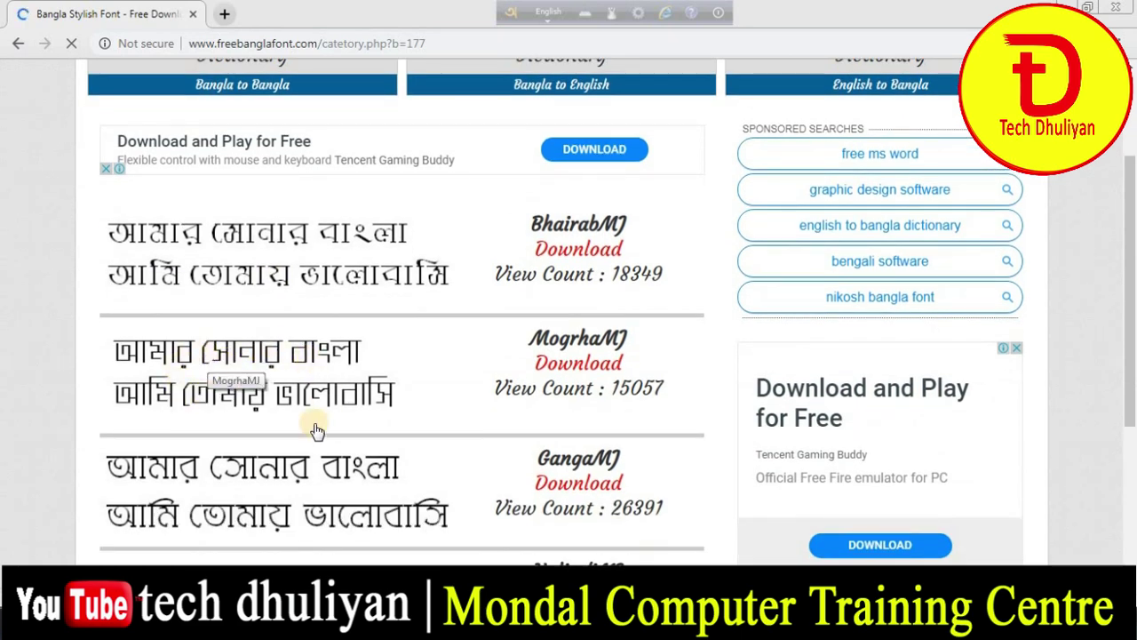
scroll(312, 435, "down", 2)
scroll(320, 435, "down", 2)
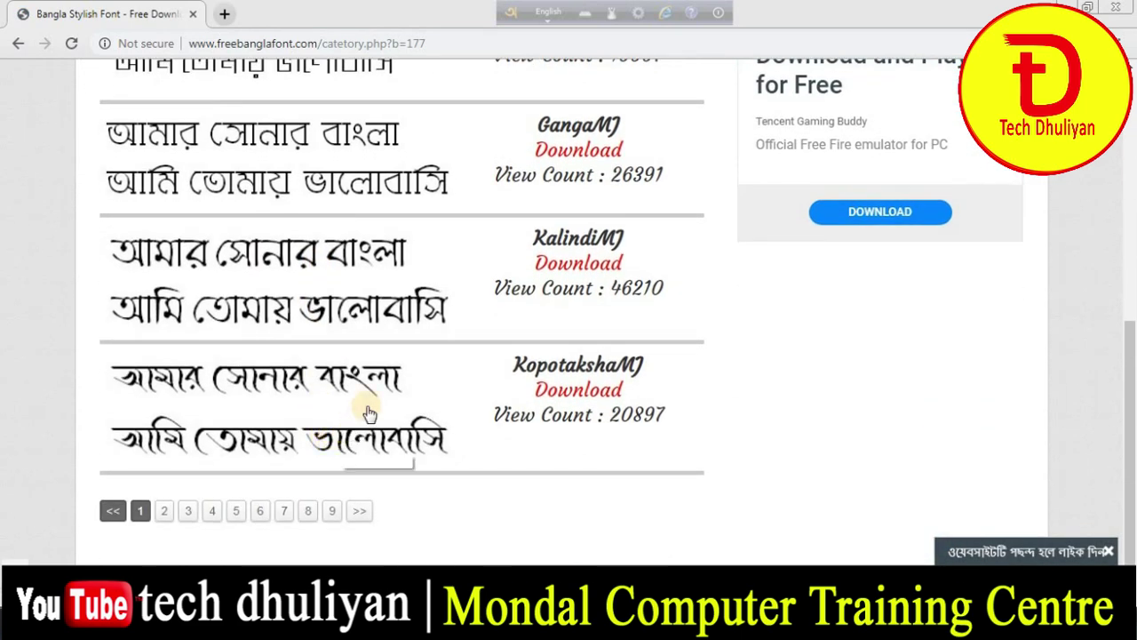
Go to page 2 of the stylish fonts and scroll through its listings.
left_click(164, 510)
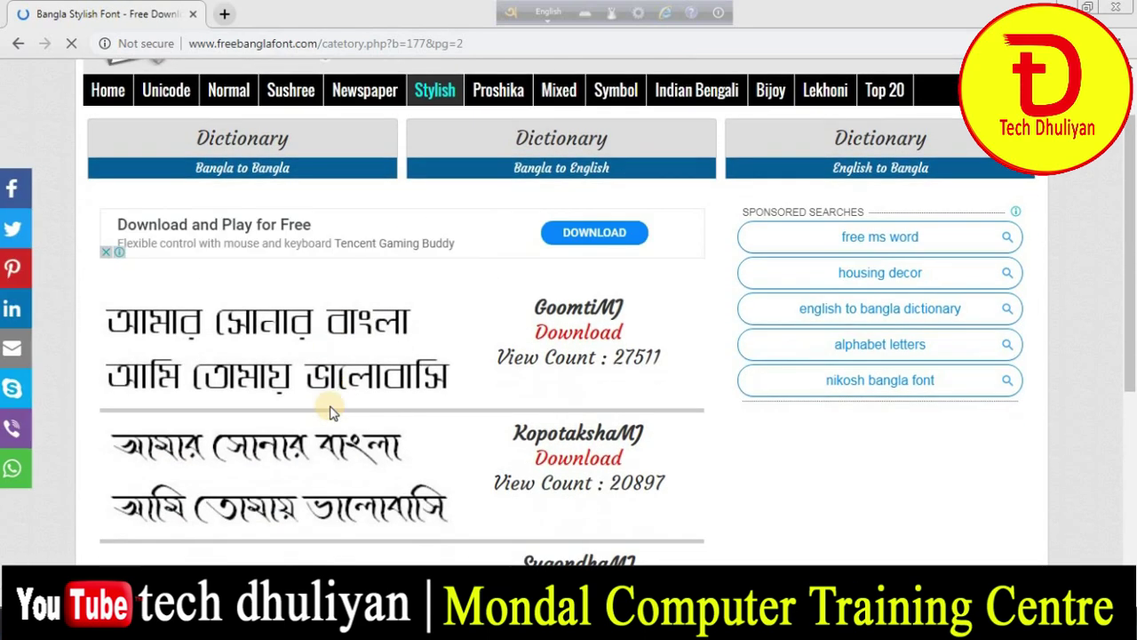
scroll(330, 409, "down", 2)
scroll(302, 356, "down", 1)
scroll(297, 368, "down", 2)
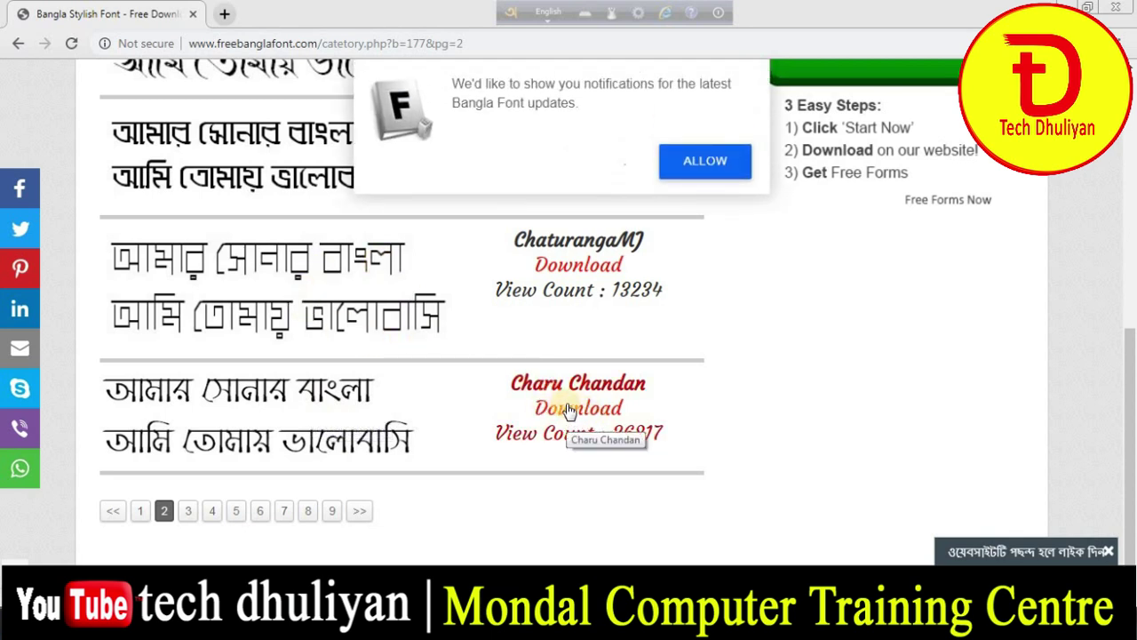
Jump to page 5 of the stylish font list to browse KushiaraMJ and BorhalMJ.
left_click(236, 511)
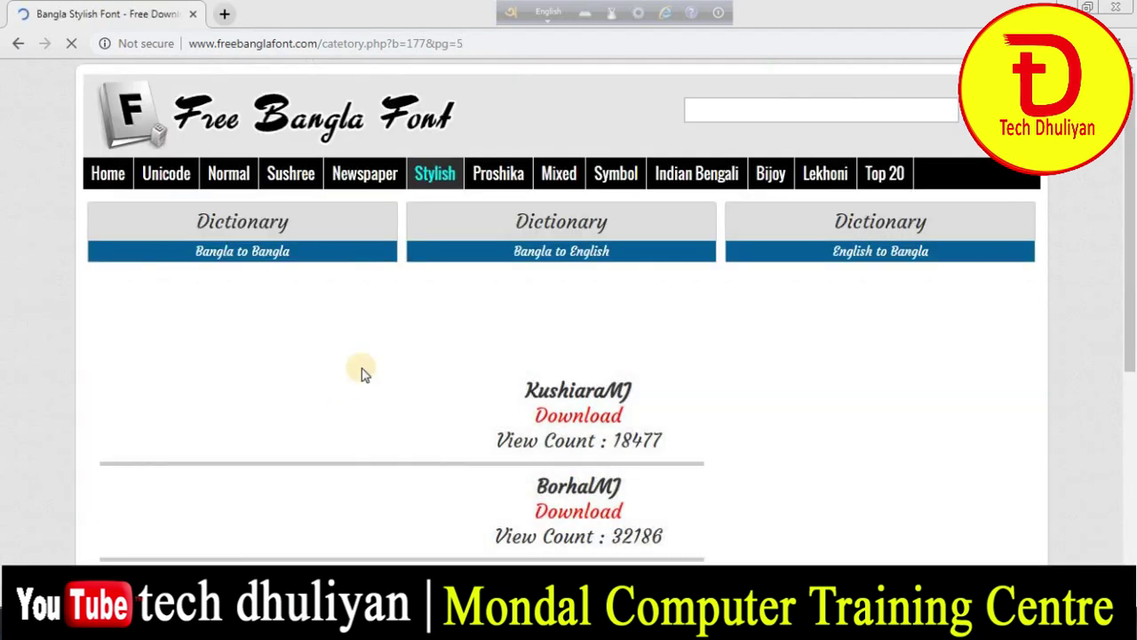
scroll(376, 393, "down", 1)
scroll(254, 325, "down", 2)
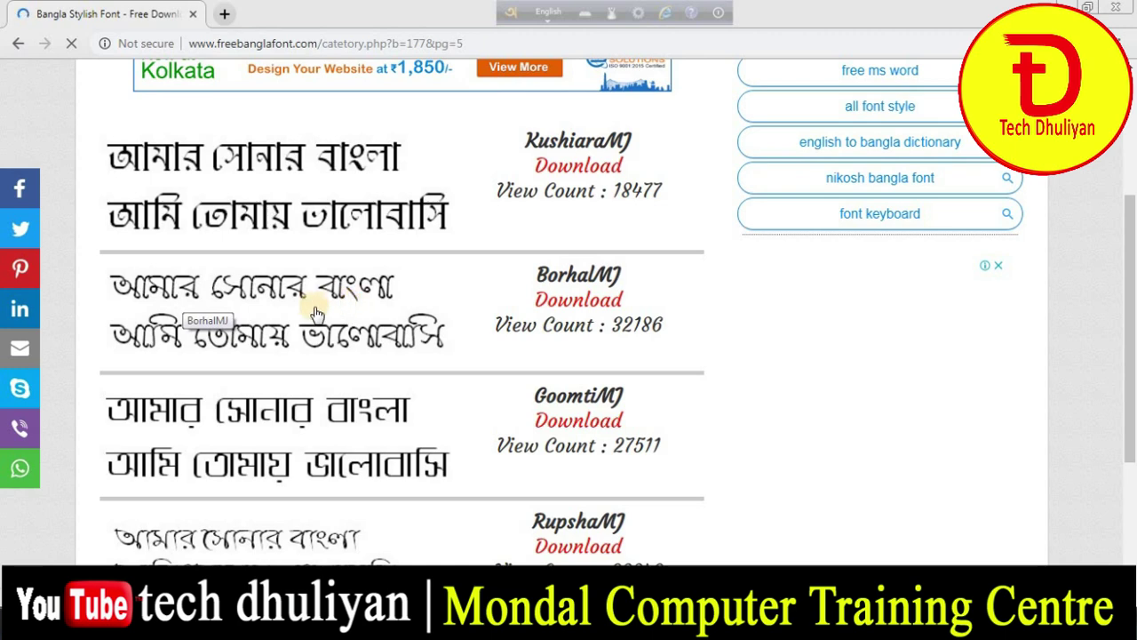
scroll(305, 429, "down", 2)
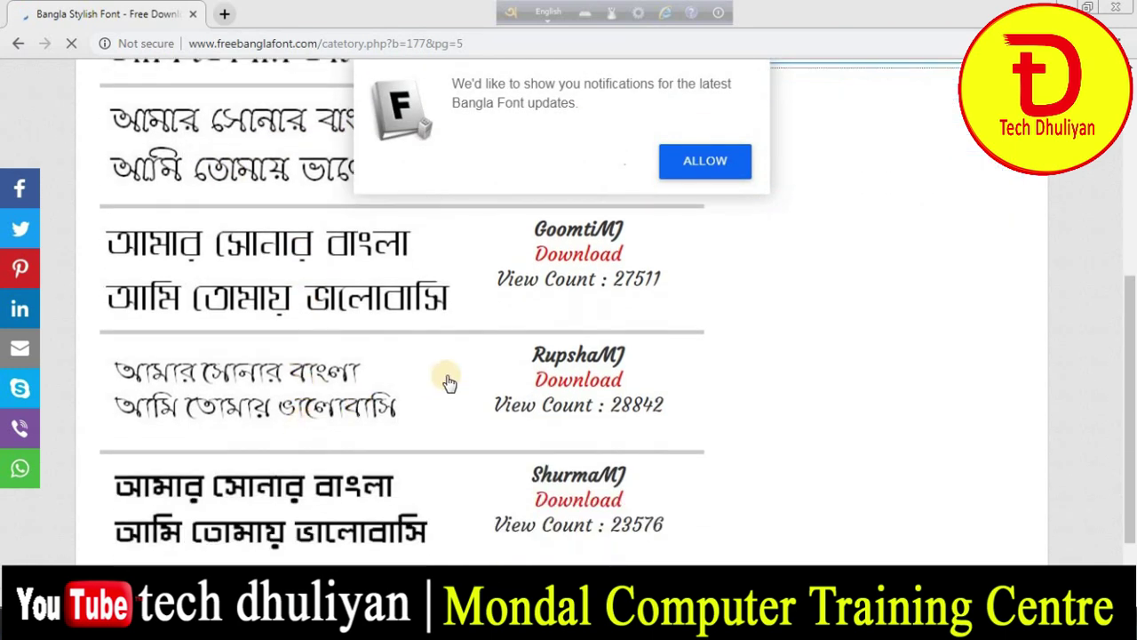
scroll(268, 391, "down", 2)
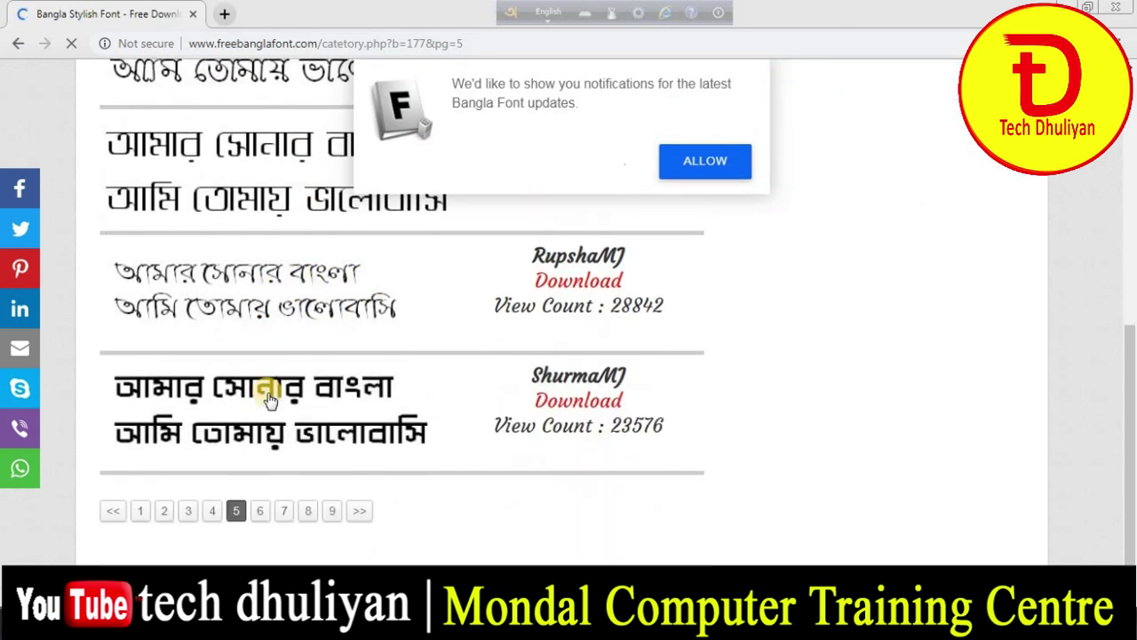
scroll(295, 376, "up", 4)
scroll(295, 376, "up", 2)
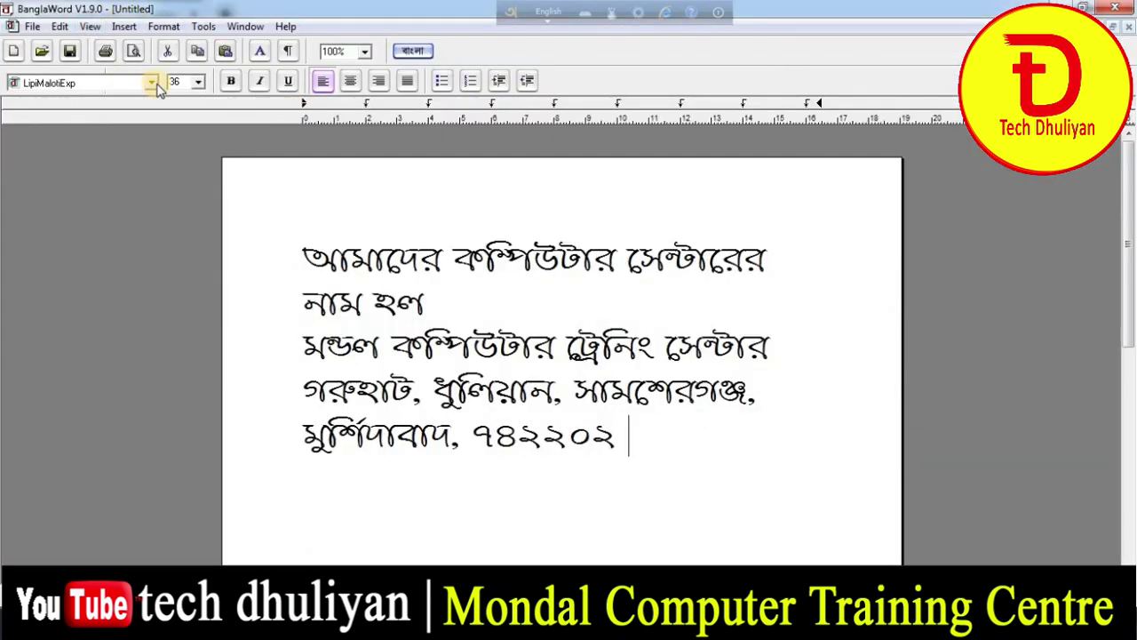
left_click(151, 82)
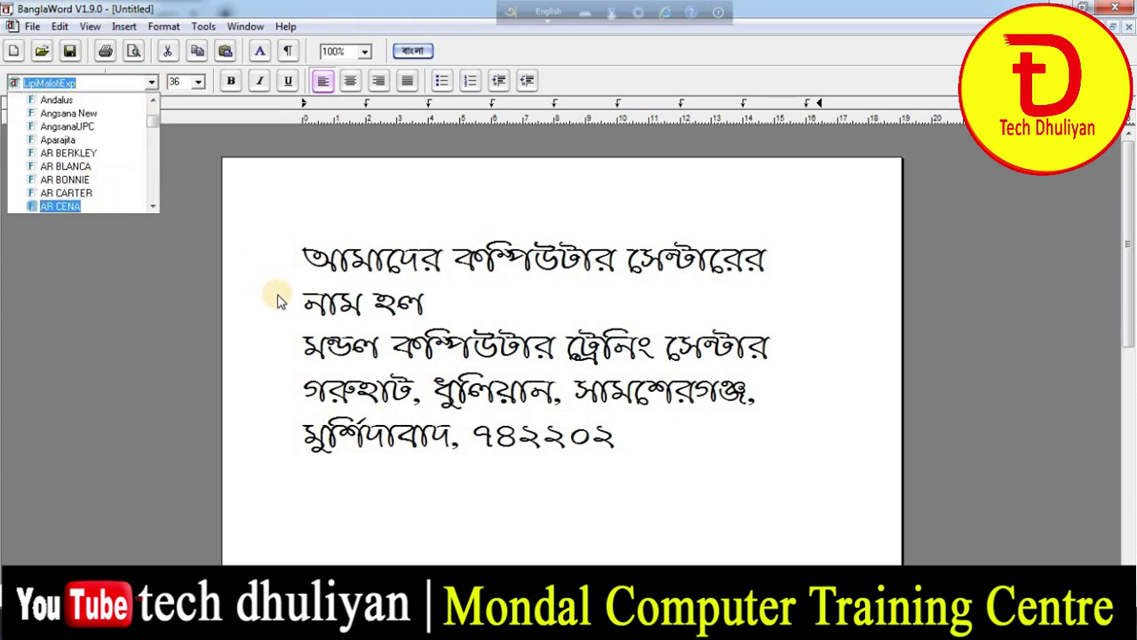
left_click(569, 468)
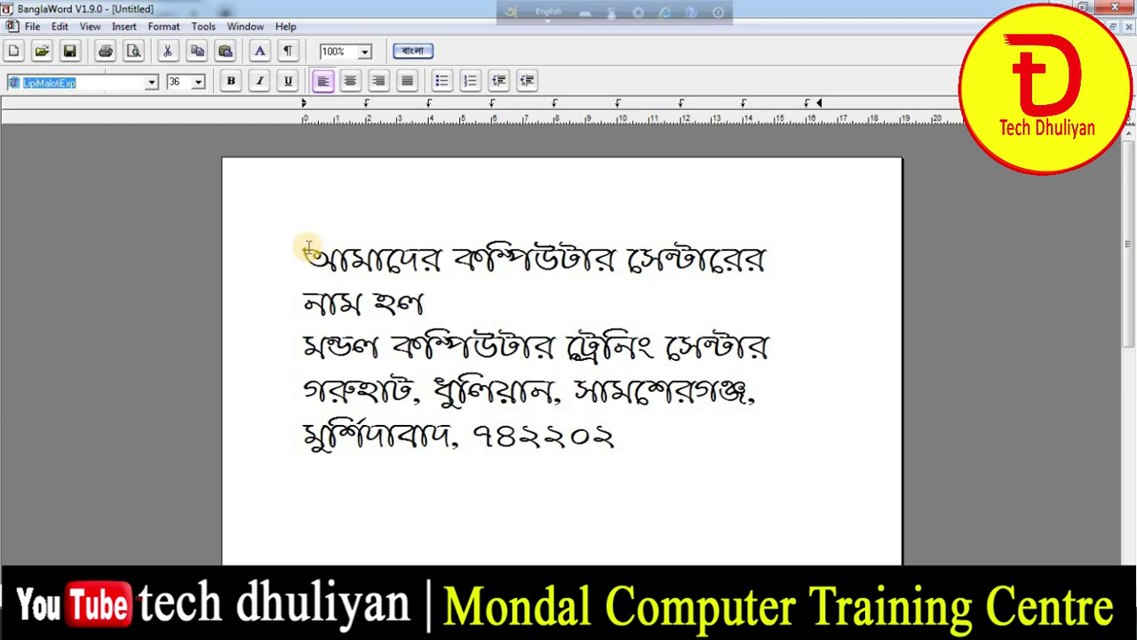
mouse_move(305, 253)
left_mouse_down()
mouse_move(546, 424)
mouse_move(653, 451)
left_mouse_up()
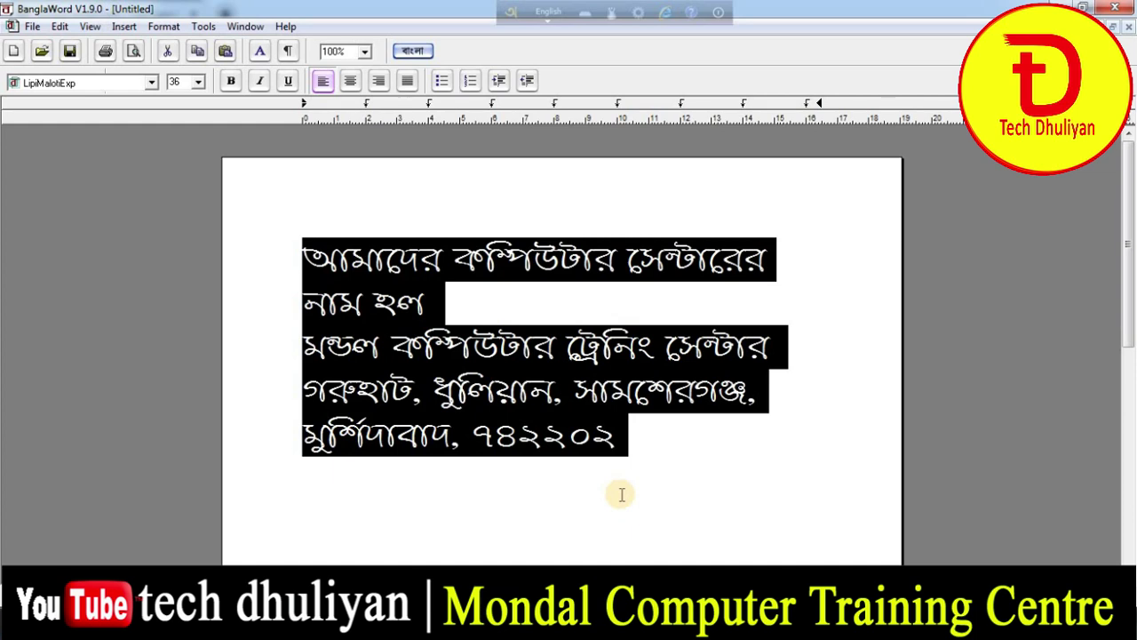
left_click(637, 520)
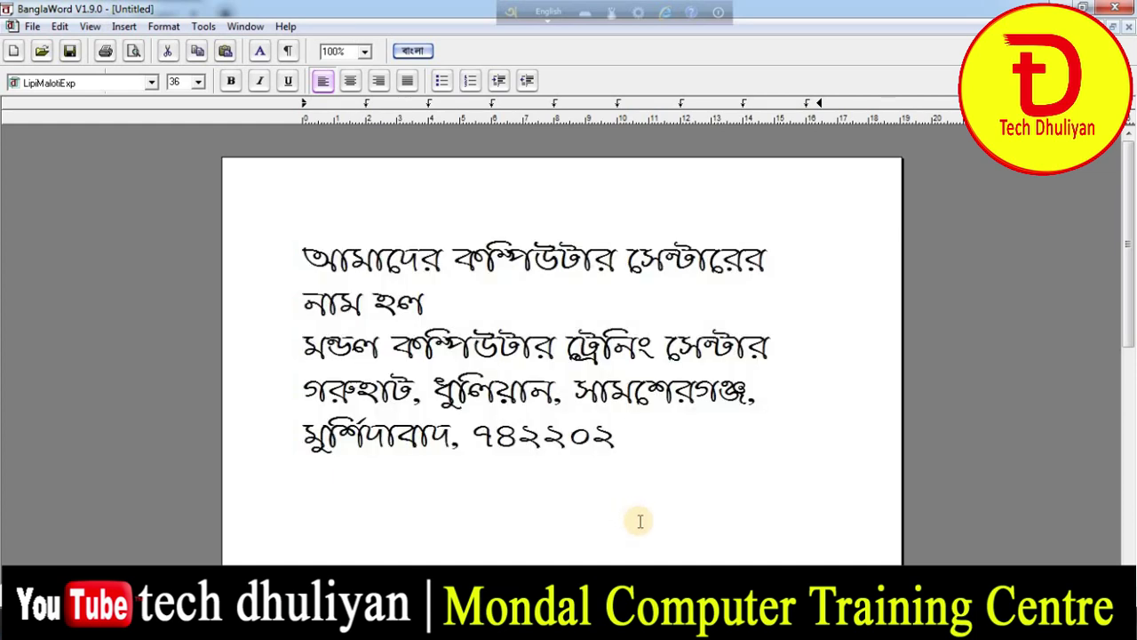